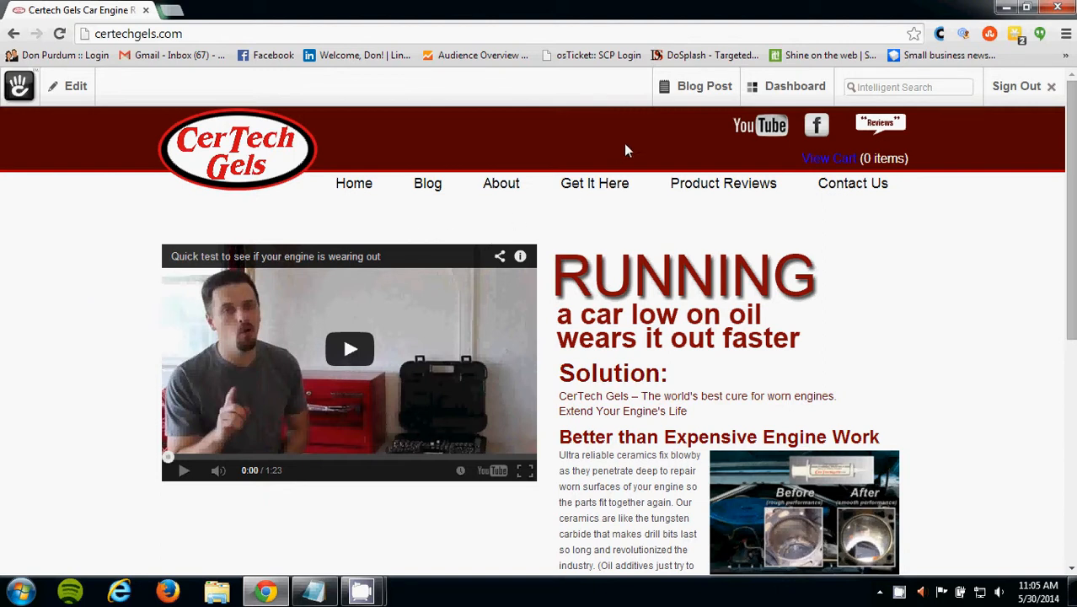
Open the Pro Blog form for adding a new blog post from the site dashboard.
mouse_move(796, 91)
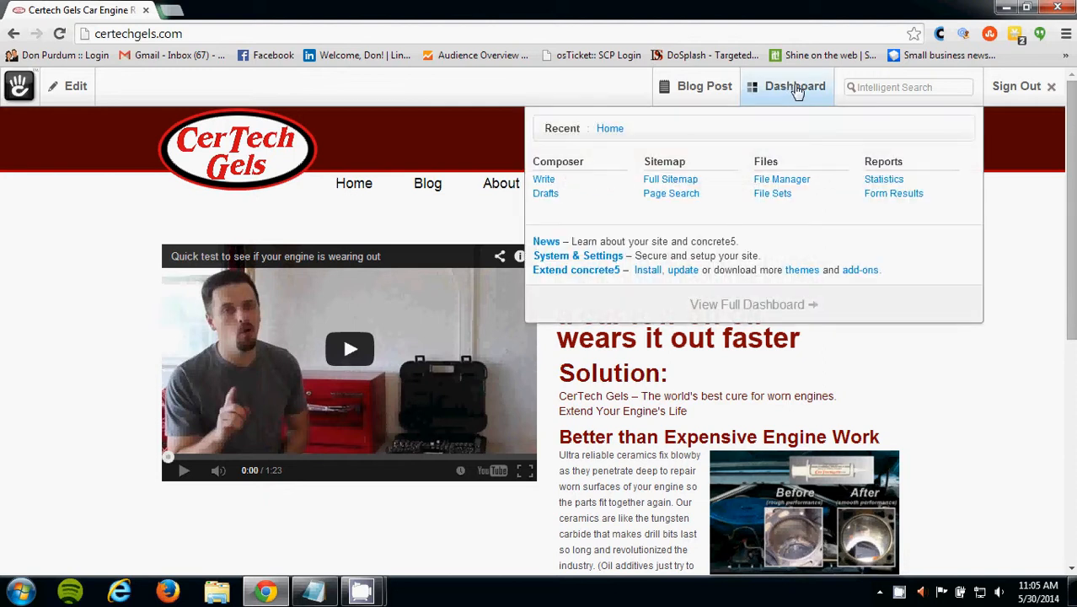
click(802, 89)
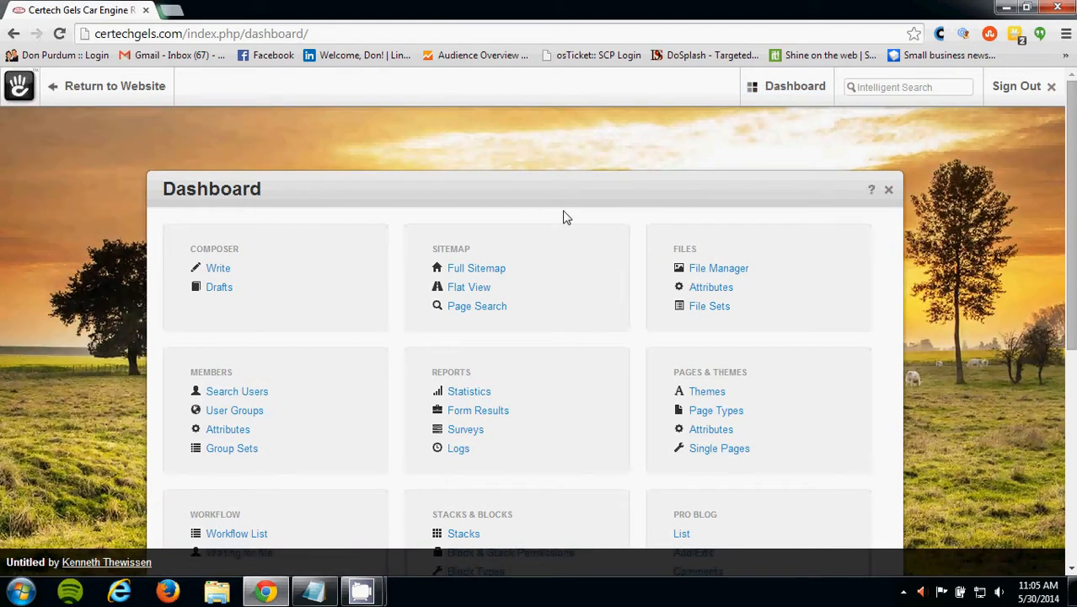
scroll(565, 218, down, 2)
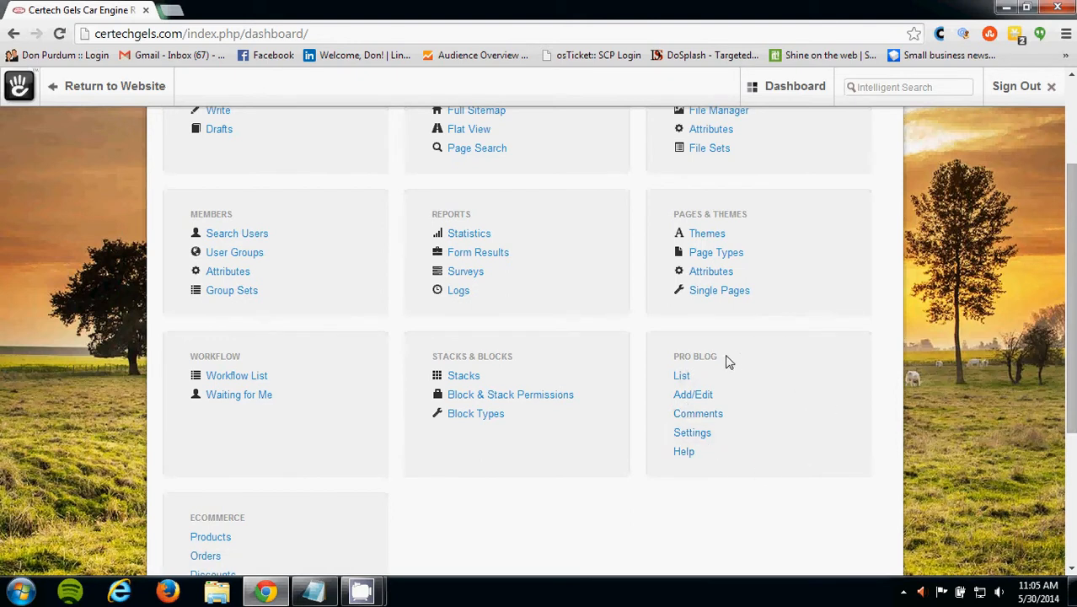
click(687, 401)
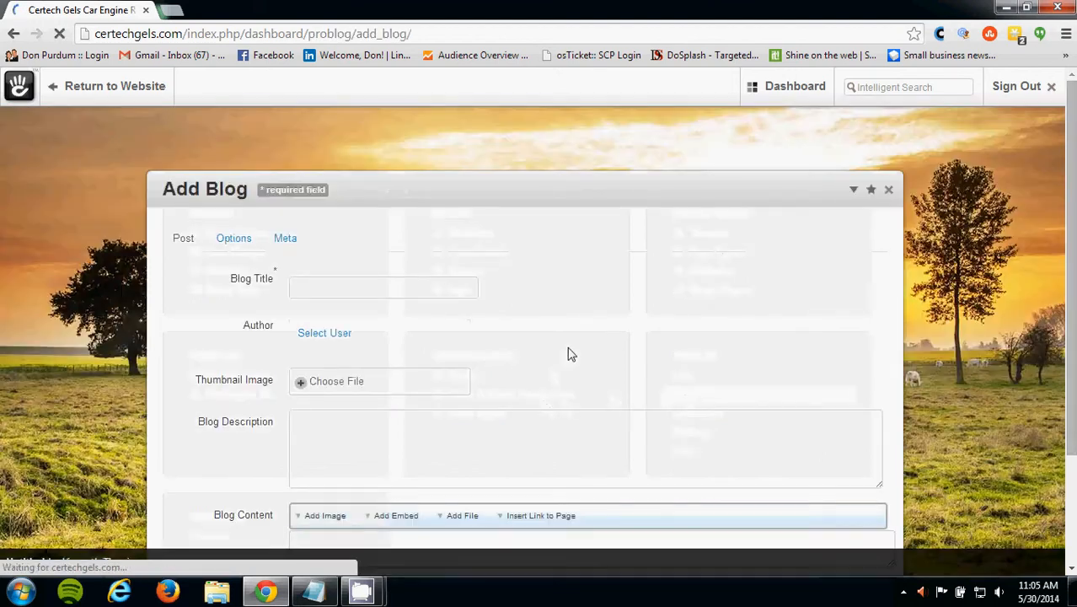
scroll(571, 351, down, 1)
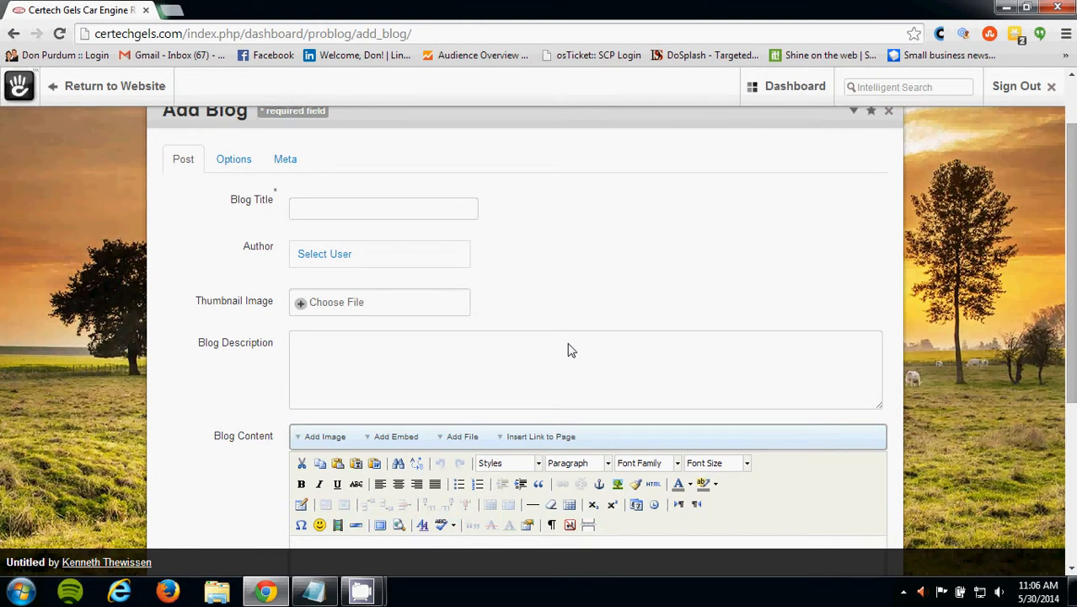
scroll(570, 349, down, 1)
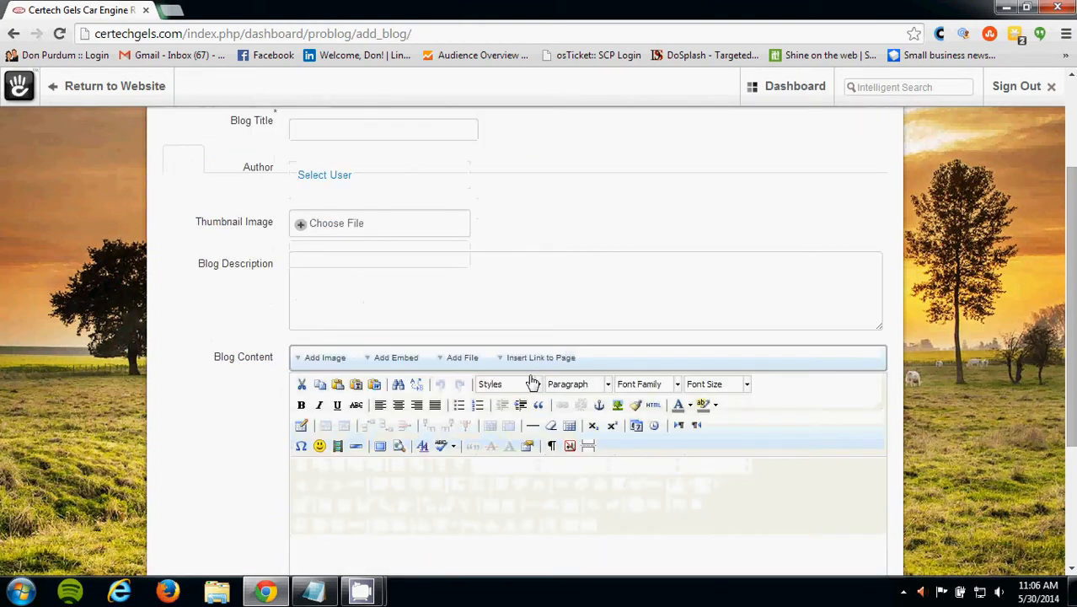
Write the heading line "Welcome To Our Blog" in the blog content, followed by a byline with the author's full name.
click(396, 491)
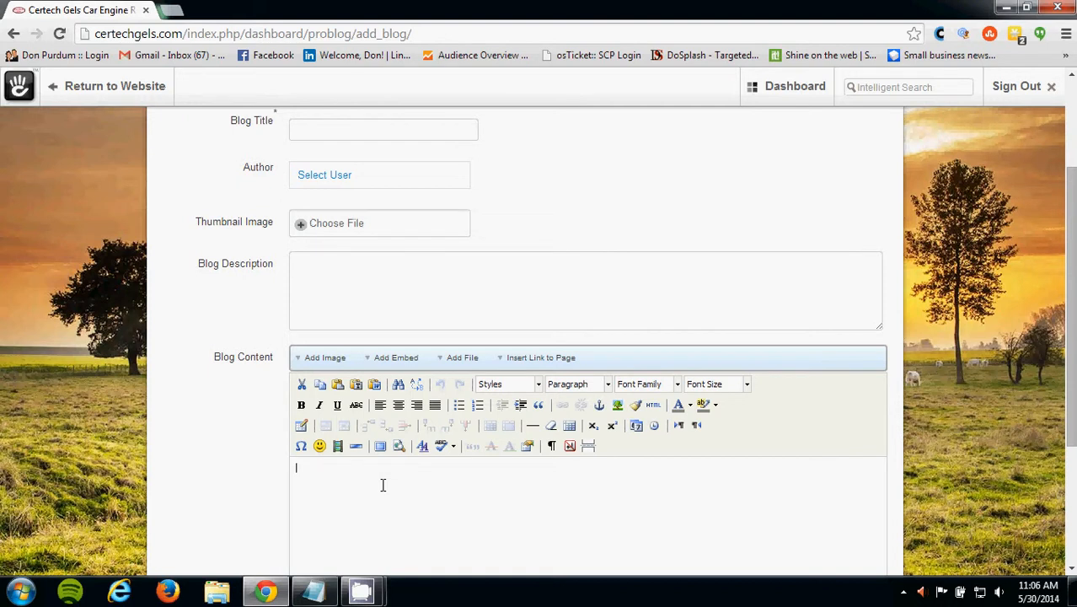
text(Welcome To Our Blog)
key(Return)
text(by Do)
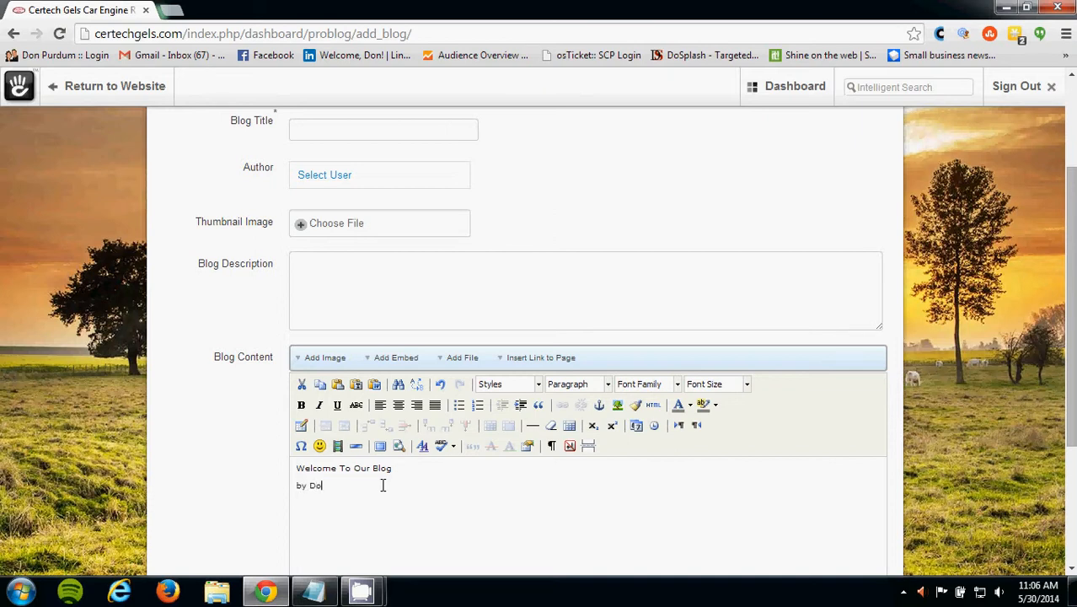
text(n )
text(Purdu)
text(m  )
Write "We want to welcome you to our new blog. Yuo will learn how our product...." as a paragraph below the byline.
text(Welc)
text(ome)
key(BackSpace)
key(BackSpace)
key(BackSpace)
key(BackSpace)
key(BackSpace)
text(want to welcom)
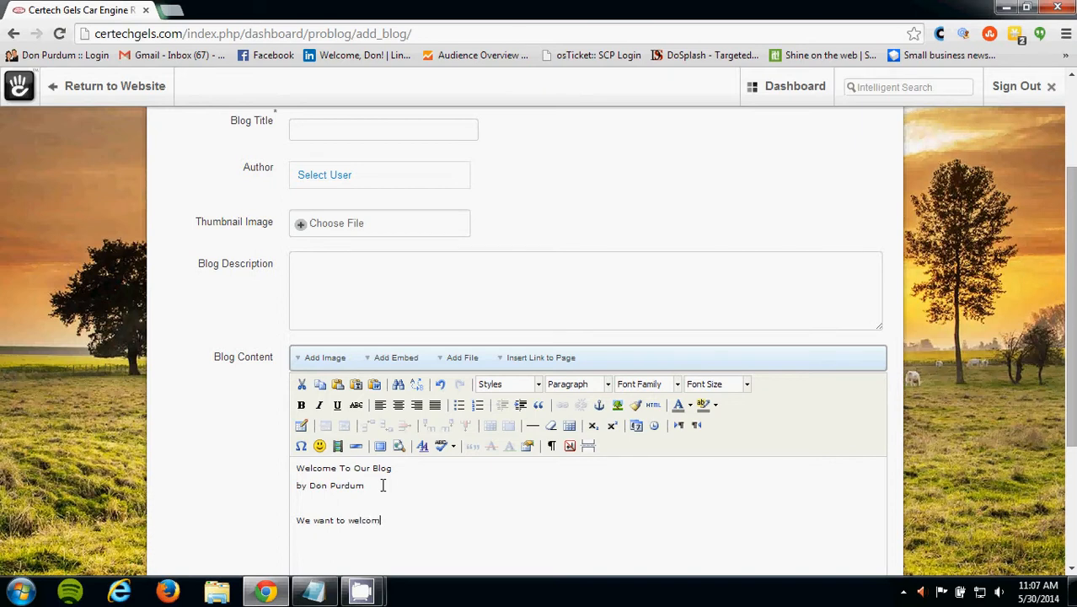
text(e you to our new blog. Yuo)
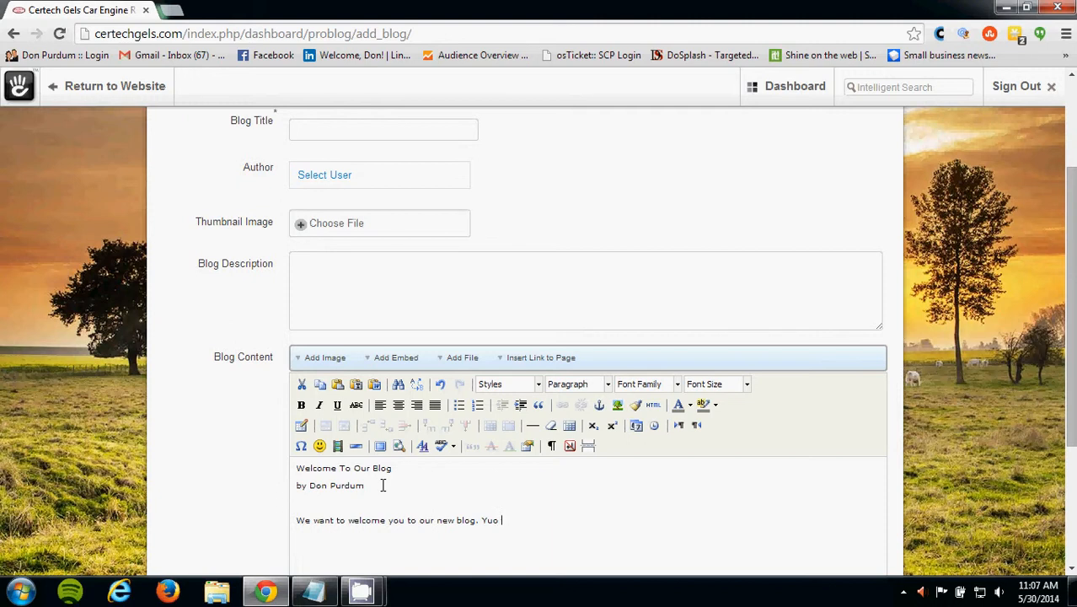
text( will learn how our product)
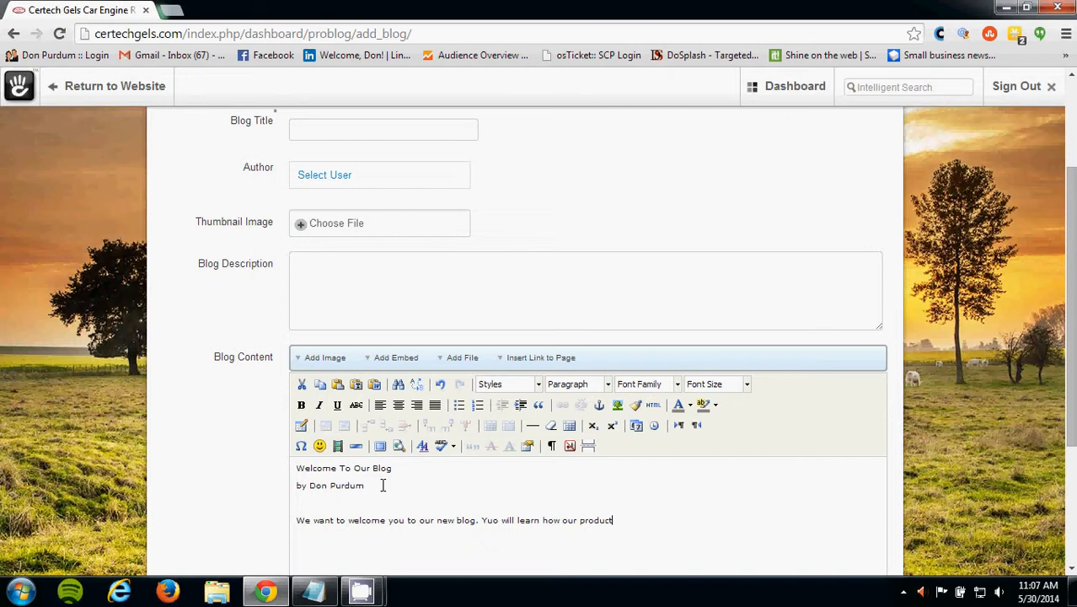
text(....)
Switch the blog content editor to plain text paste mode and acknowledge the notice.
scroll(382, 486, down, 2)
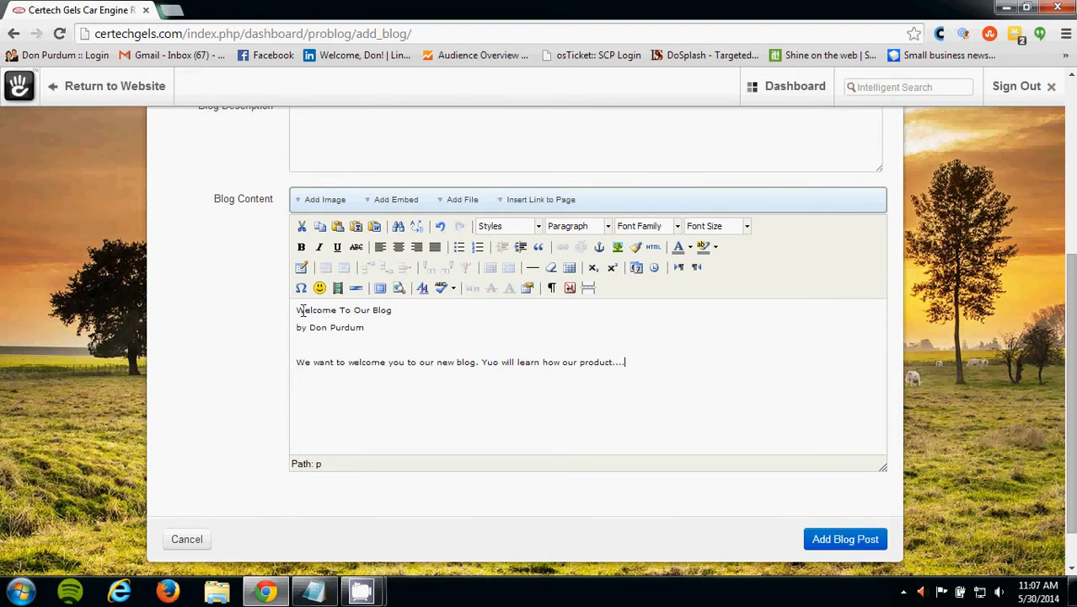
click(357, 227)
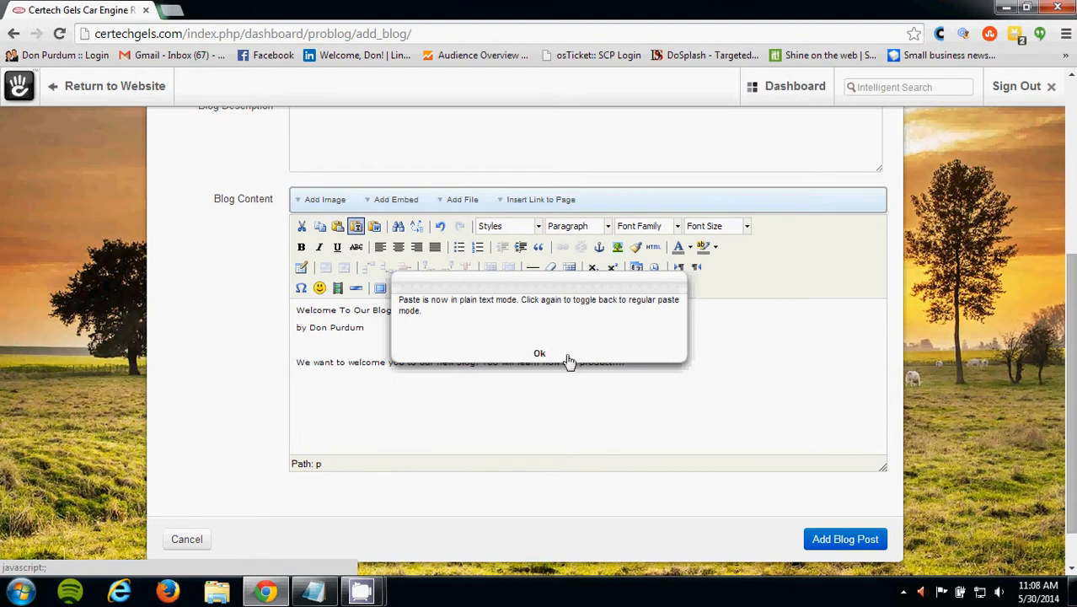
click(538, 355)
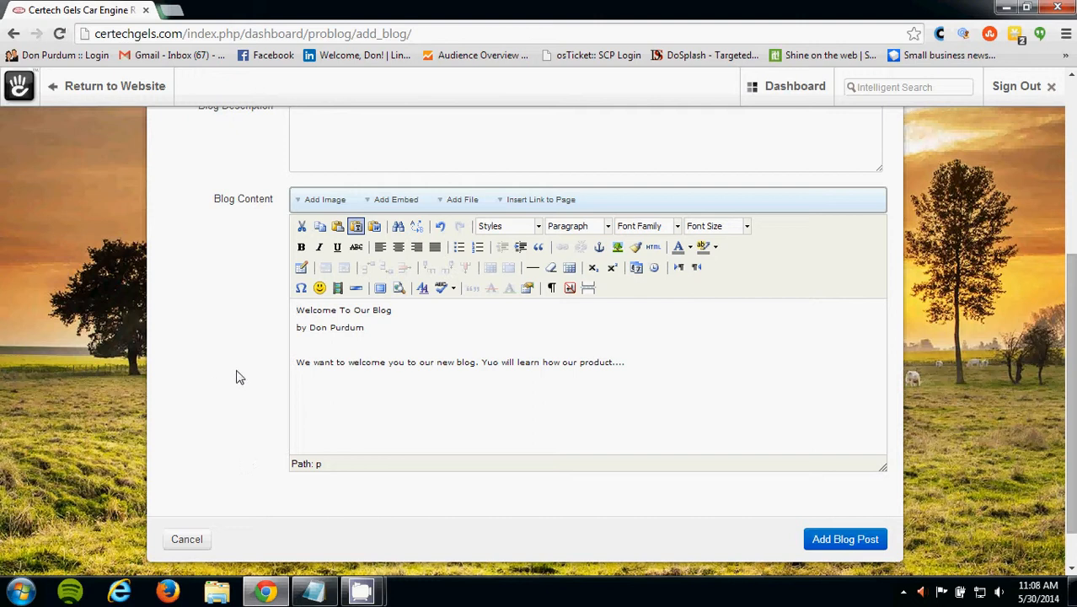
Insert the existing image before-and-after.png at the start of the welcome paragraph.
click(297, 362)
click(331, 206)
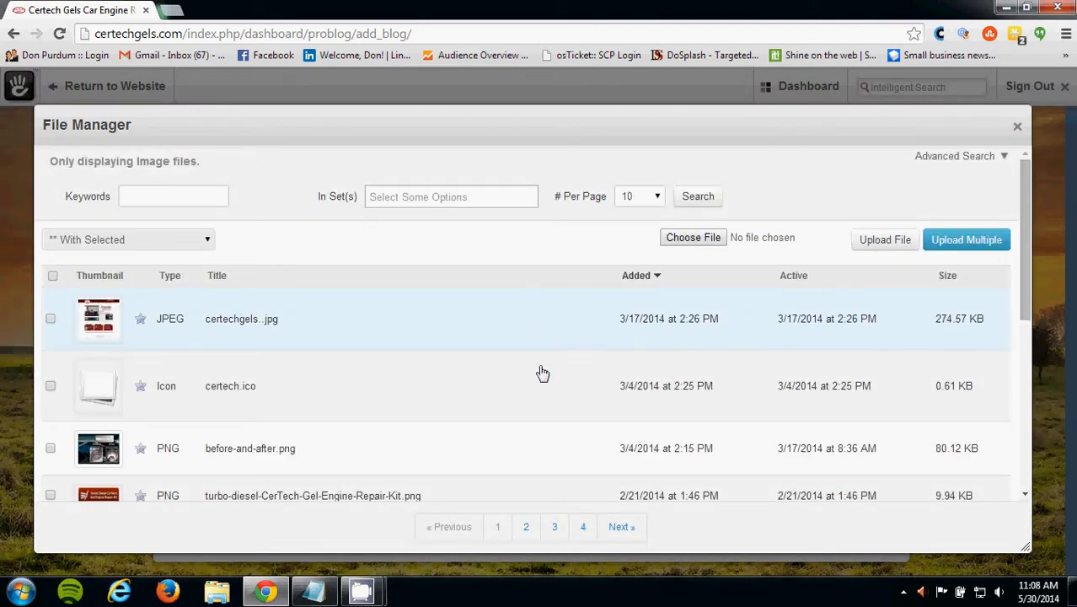
scroll(423, 366, down, 1)
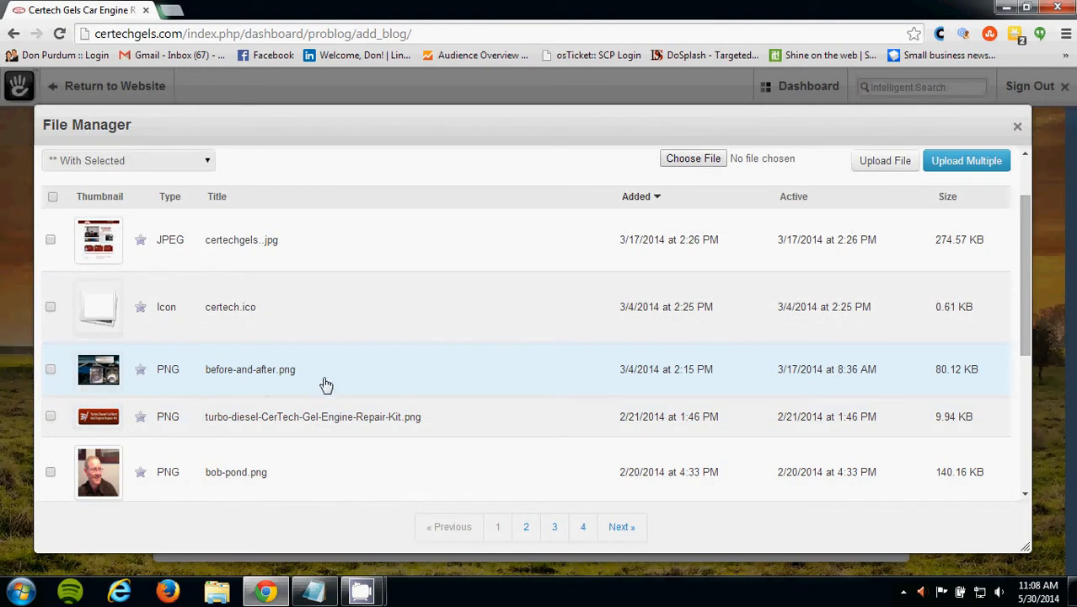
click(362, 364)
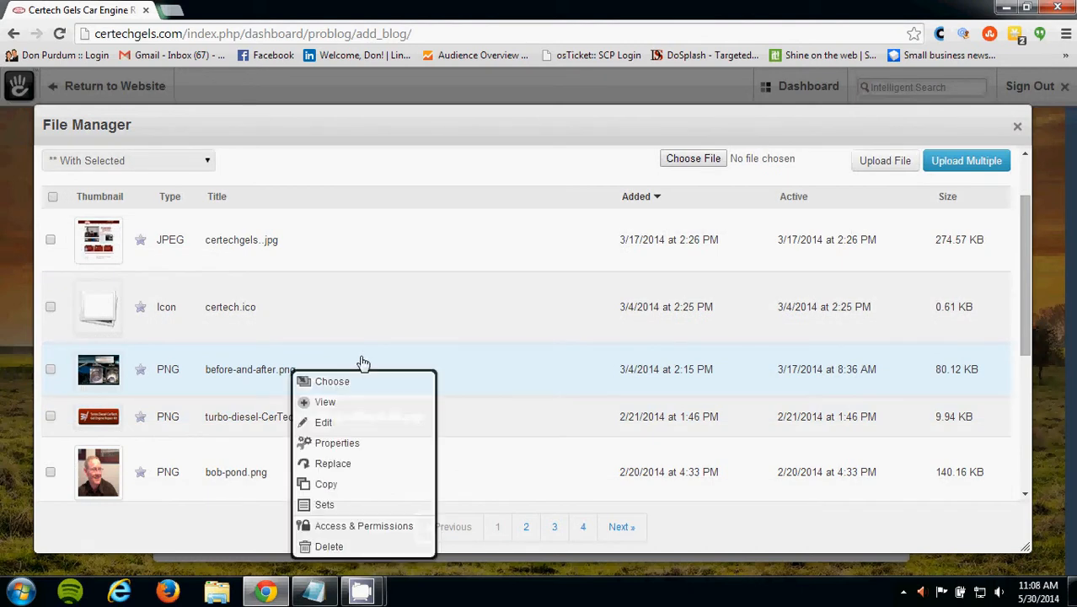
click(332, 382)
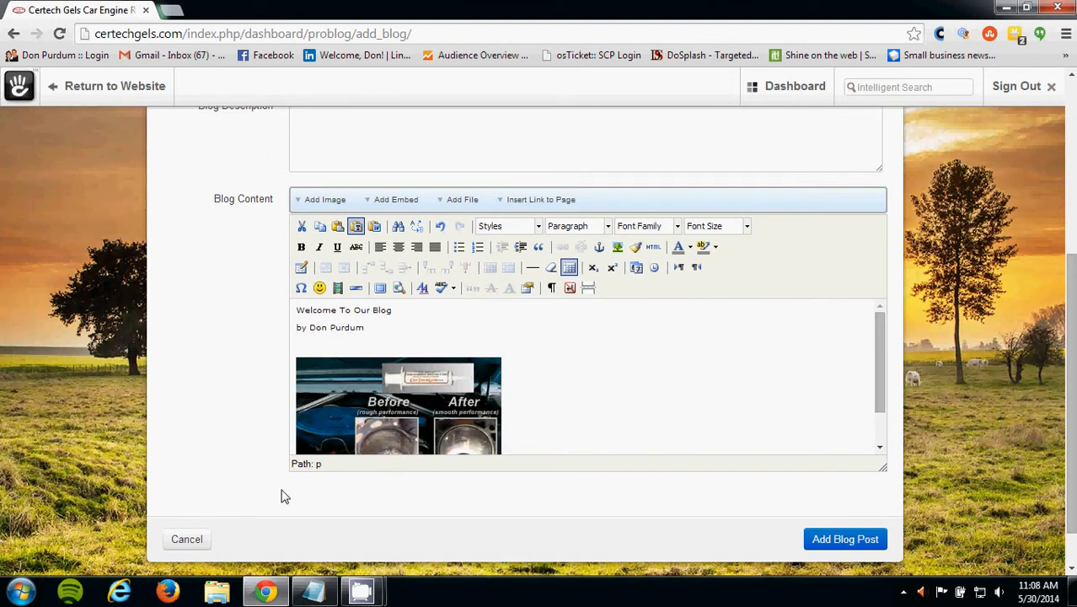
Edit the inserted before-and-after image and set its alignment to Right.
scroll(463, 396, down, 2)
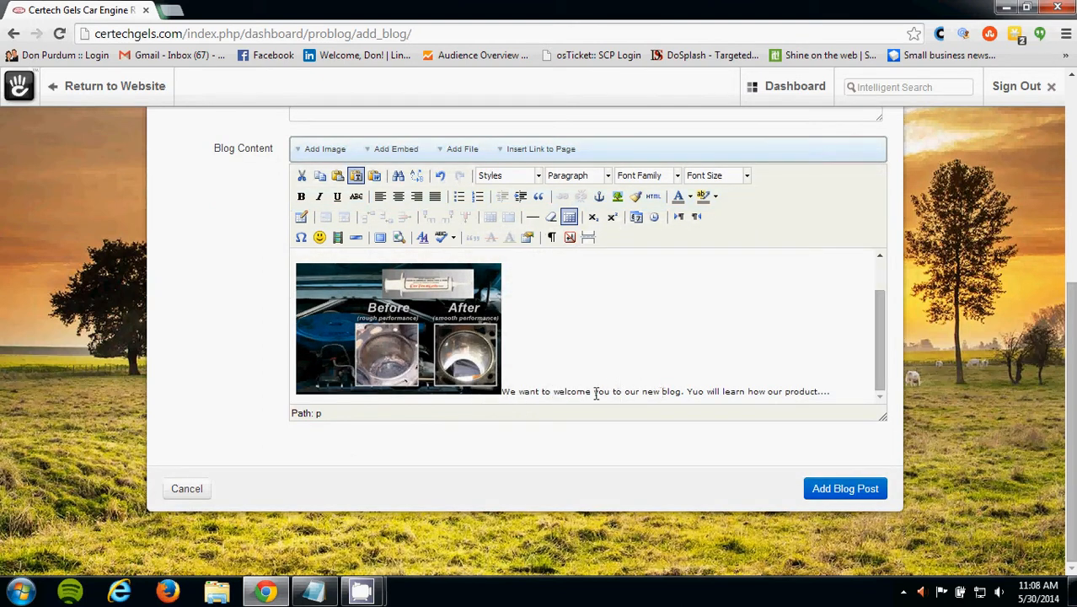
click(384, 304)
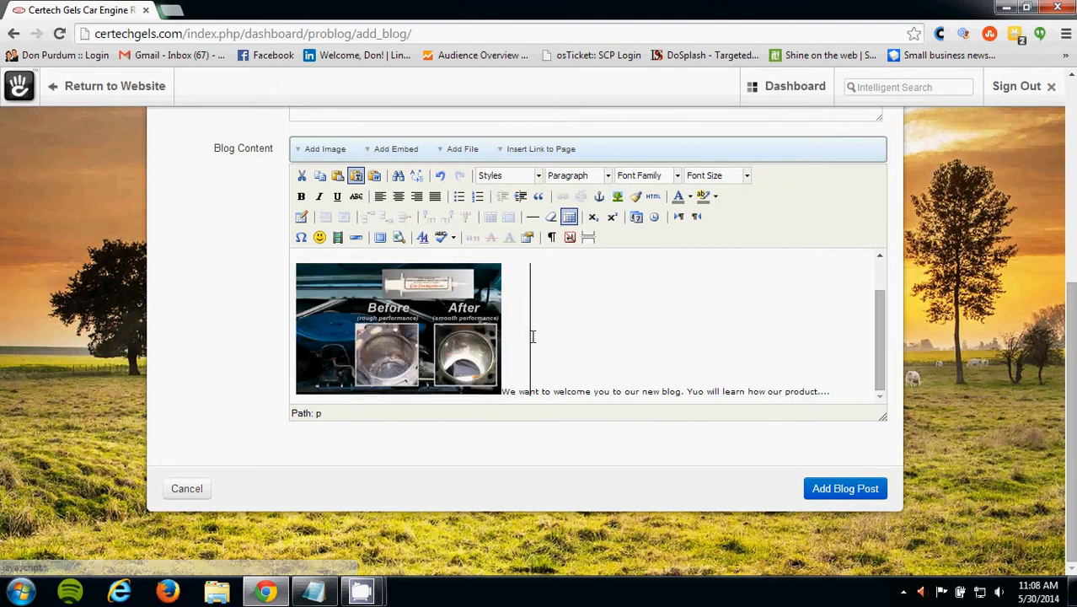
click(532, 335)
click(422, 318)
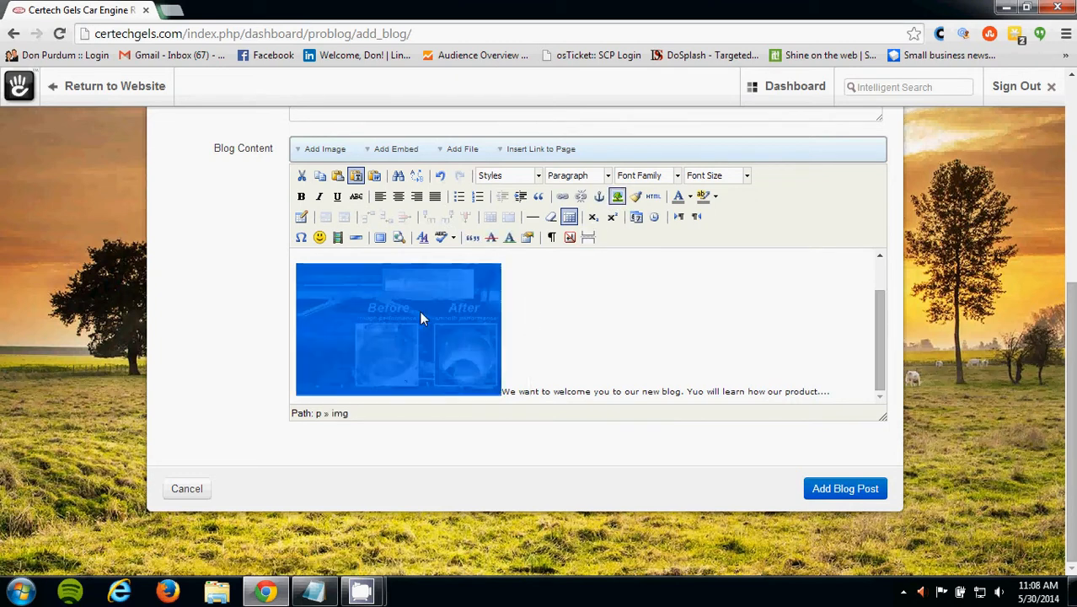
click(617, 197)
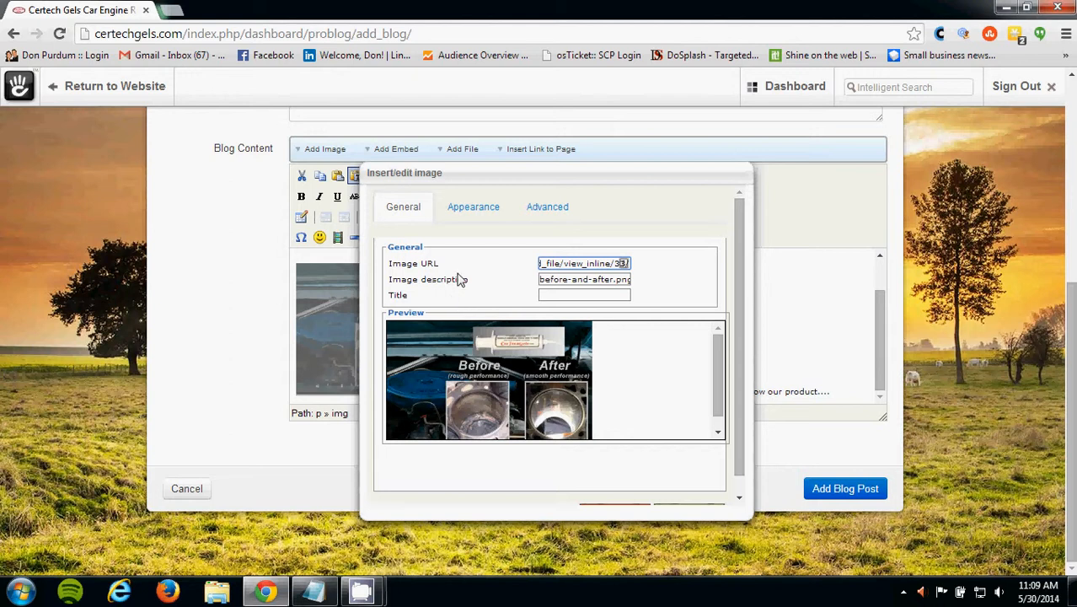
click(477, 212)
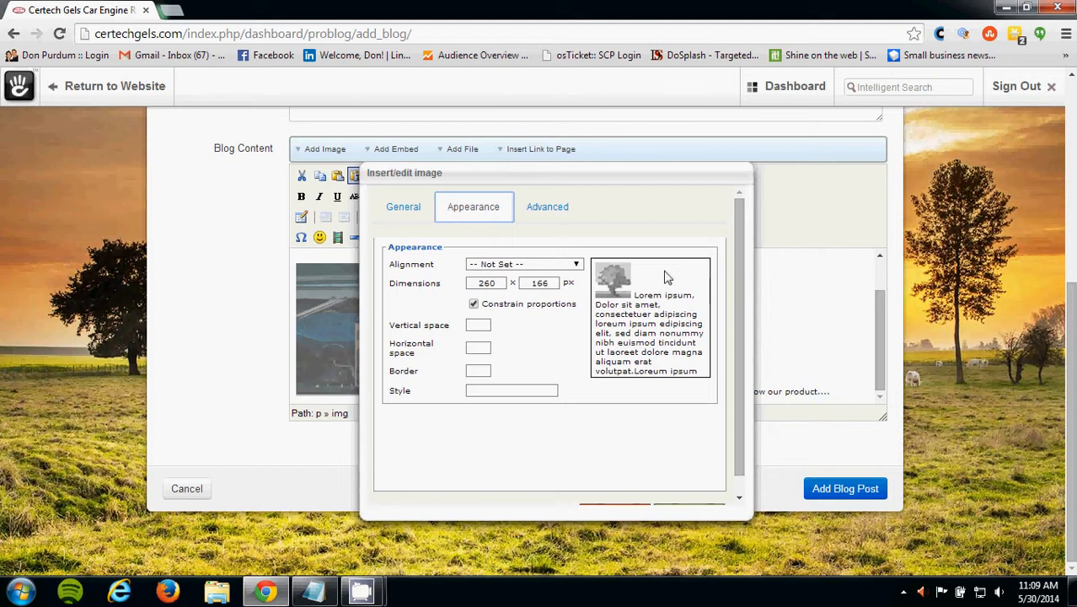
click(486, 266)
key(Down)
key(Down)
key(Down)
key(Down)
key(Down)
key(Down)
key(Down)
key(Down)
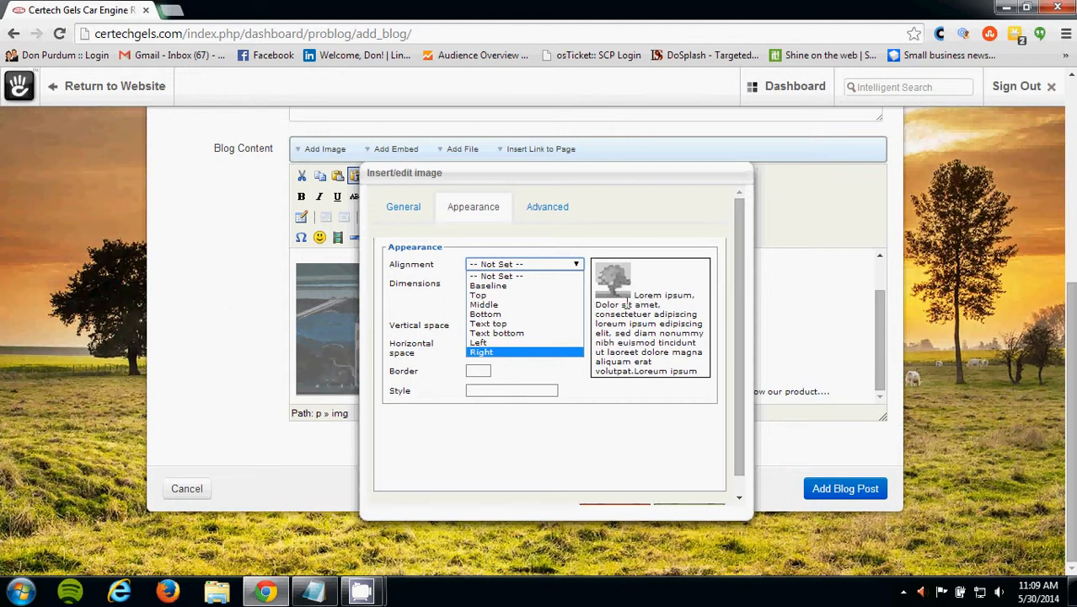
click(487, 352)
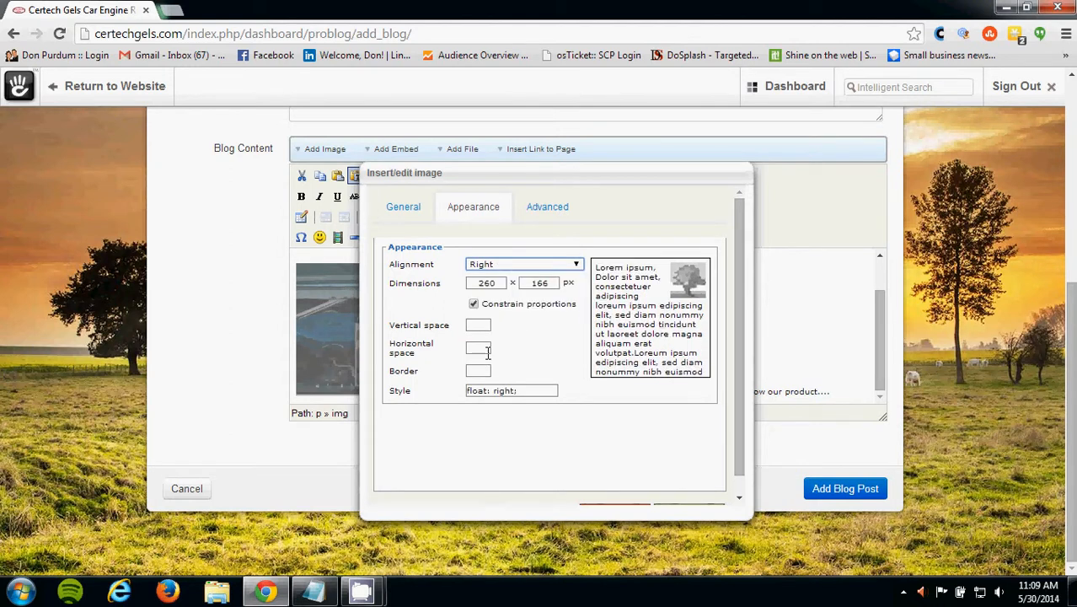
Set the image's vertical and horizontal space to 10 each and apply the changes.
click(497, 283)
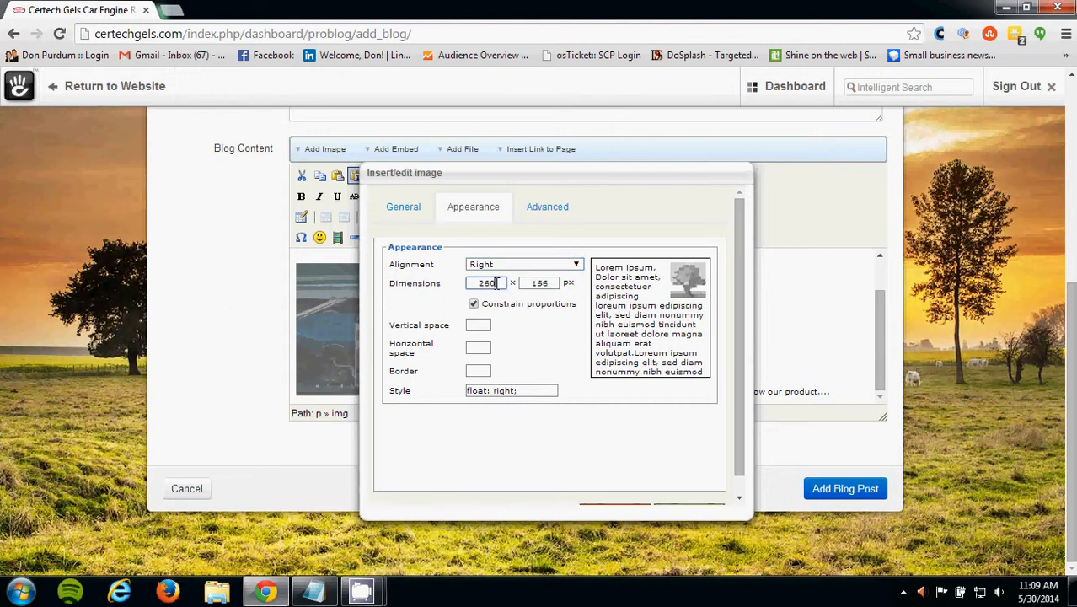
double_click(498, 284)
click(472, 325)
click(489, 352)
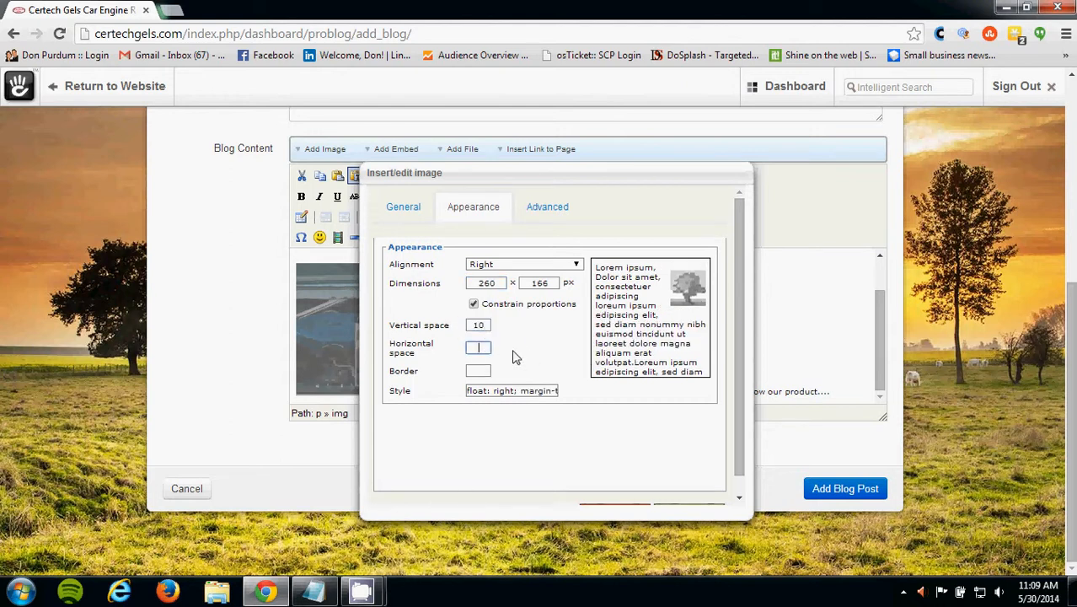
click(550, 326)
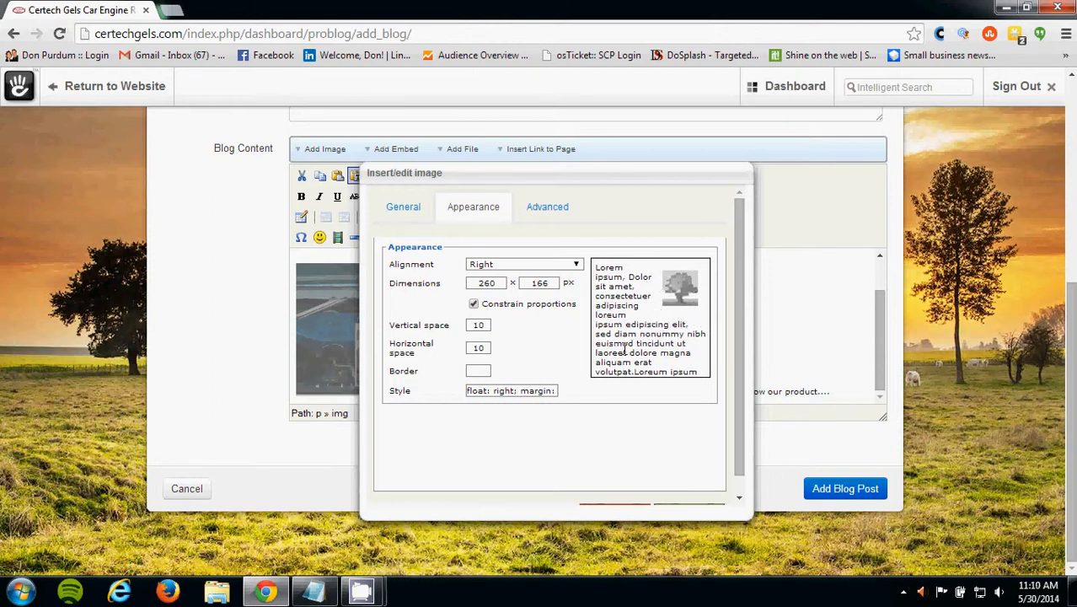
scroll(690, 428, down, 1)
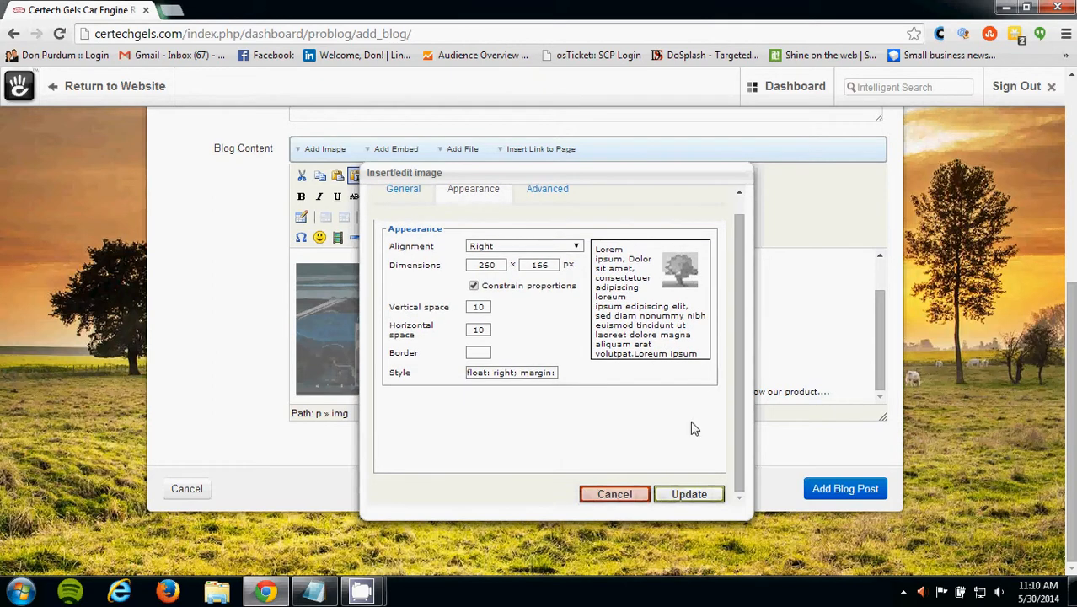
click(685, 493)
Start a new line after the welcome paragraph beside the image.
click(560, 316)
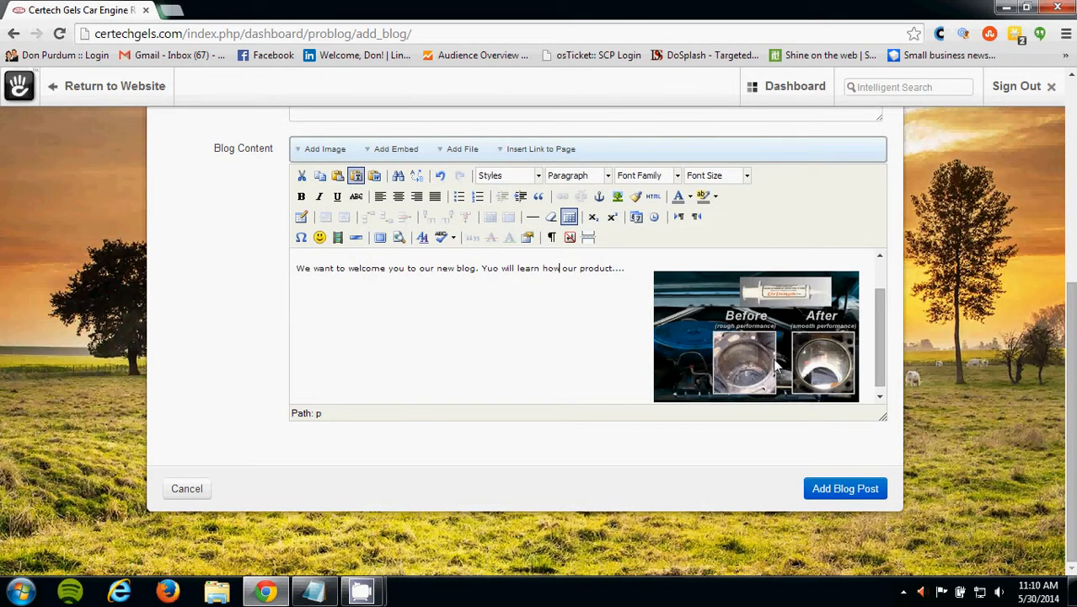
drag(450, 316, 460, 317)
click(641, 275)
key(Return)
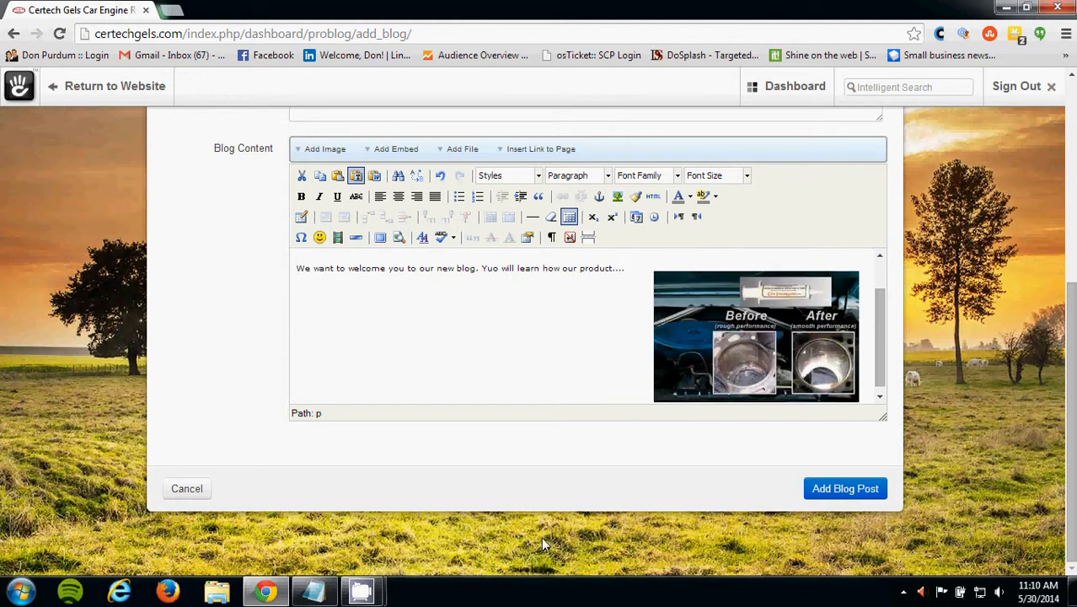
click(338, 239)
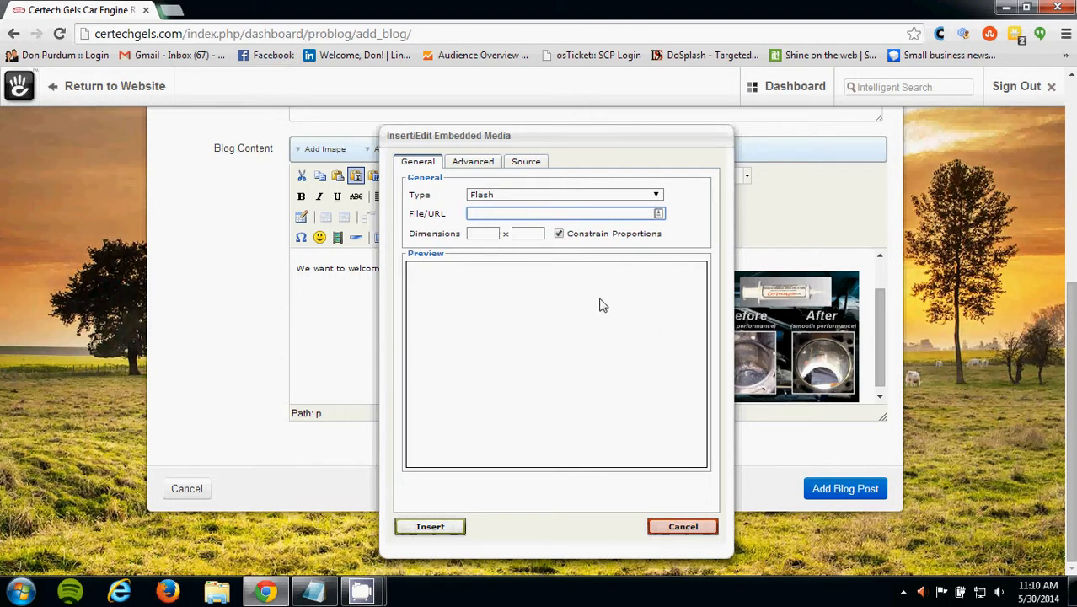
click(491, 234)
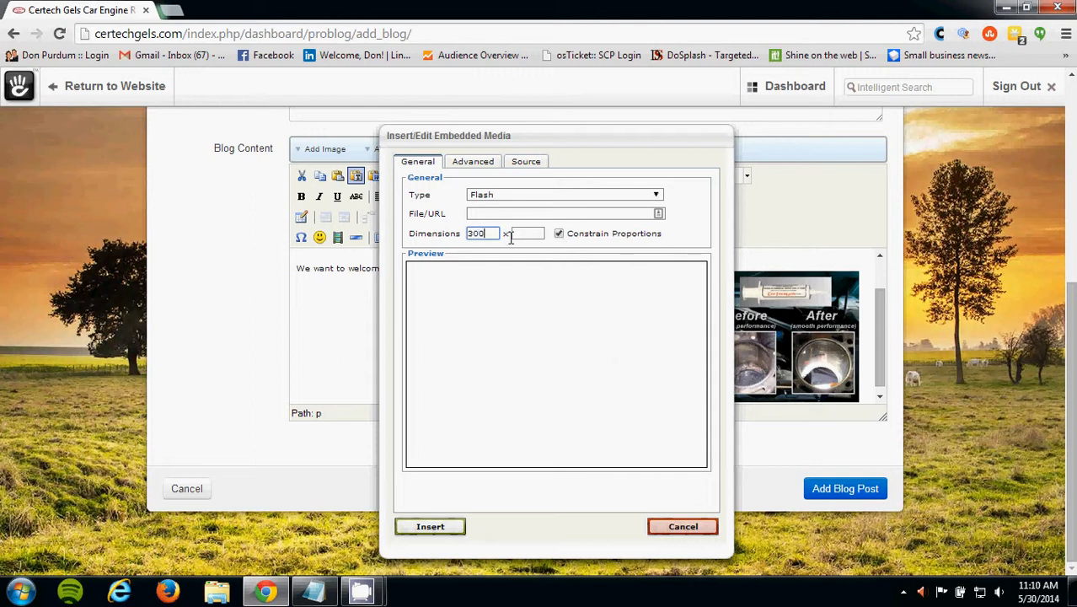
click(466, 164)
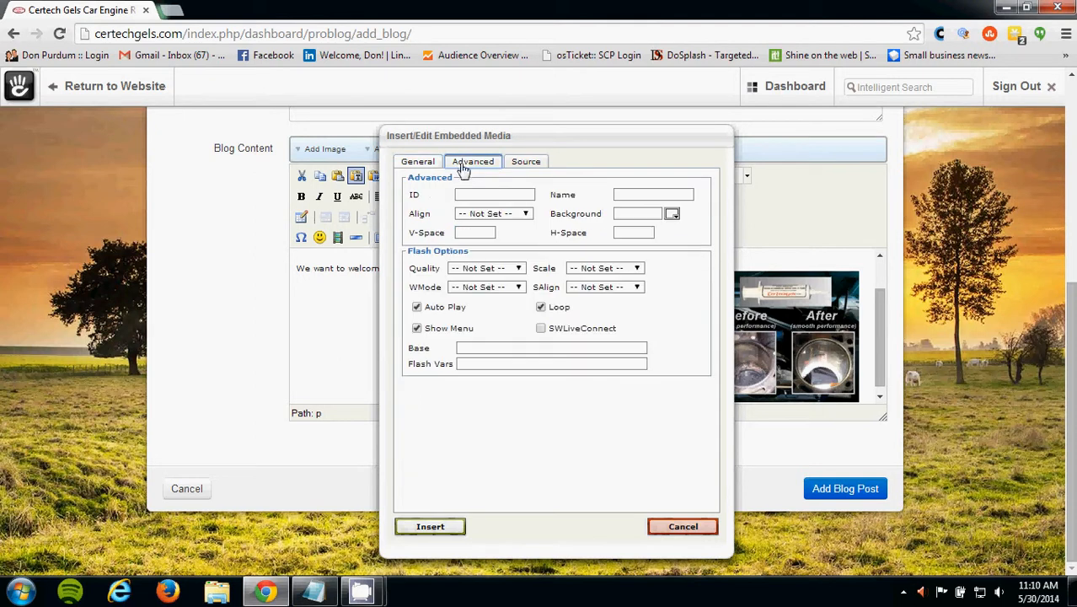
click(486, 215)
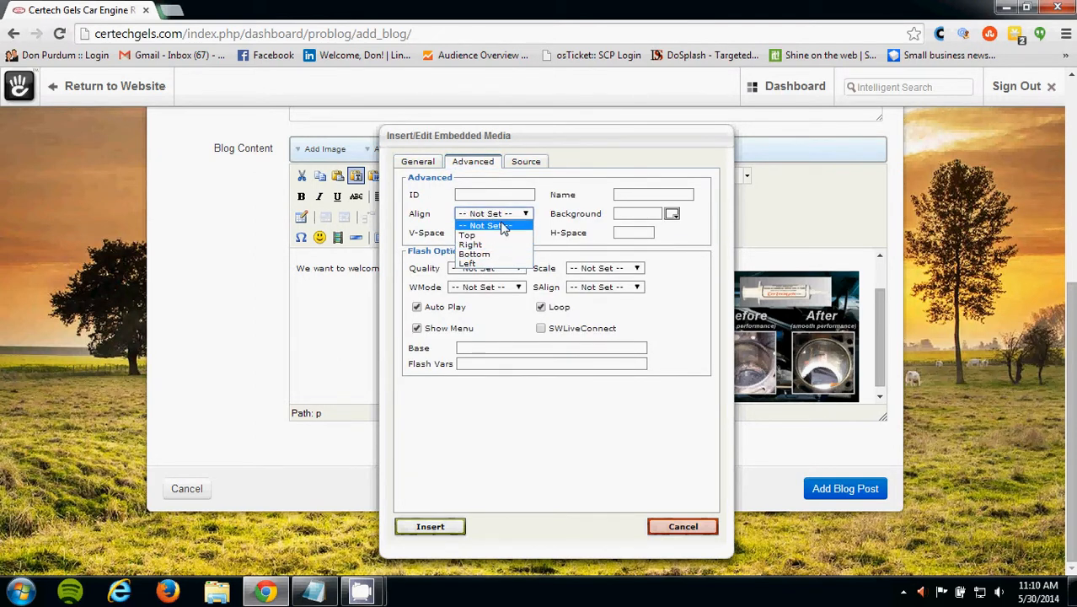
click(415, 226)
click(490, 236)
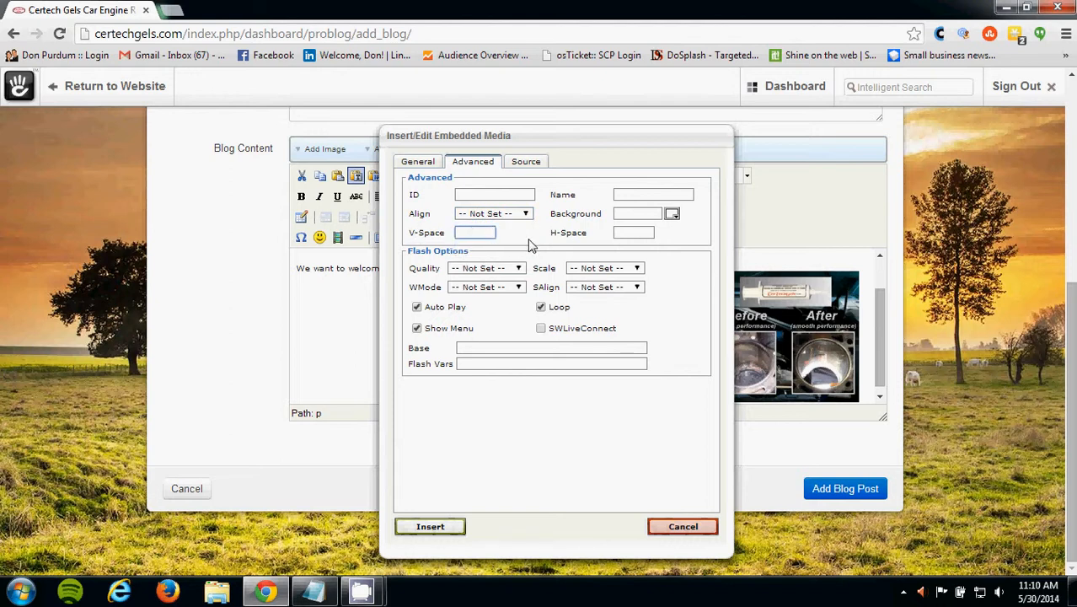
click(626, 234)
click(478, 232)
click(632, 234)
click(684, 527)
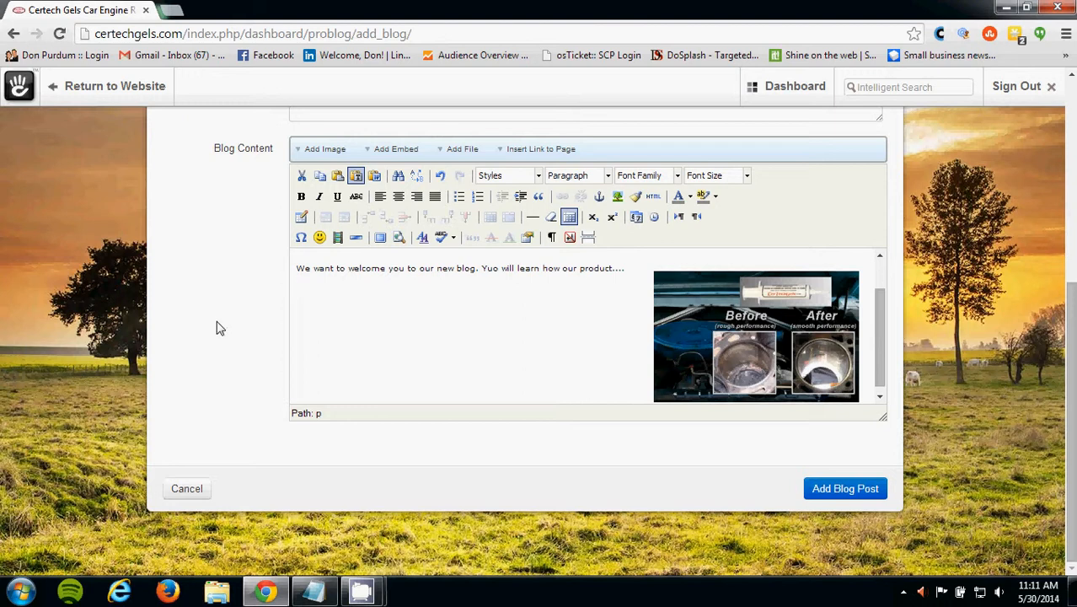
Copy the heading "Welcome To Our Blog" from the blog content into the Blog Title.
scroll(216, 328, up, 3)
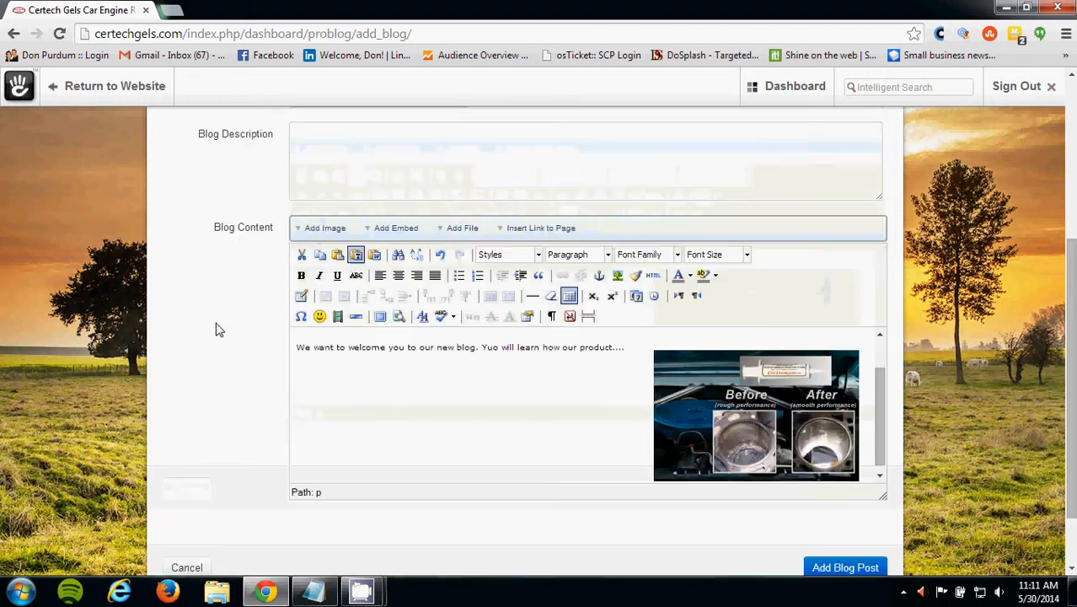
scroll(380, 512, up, 1)
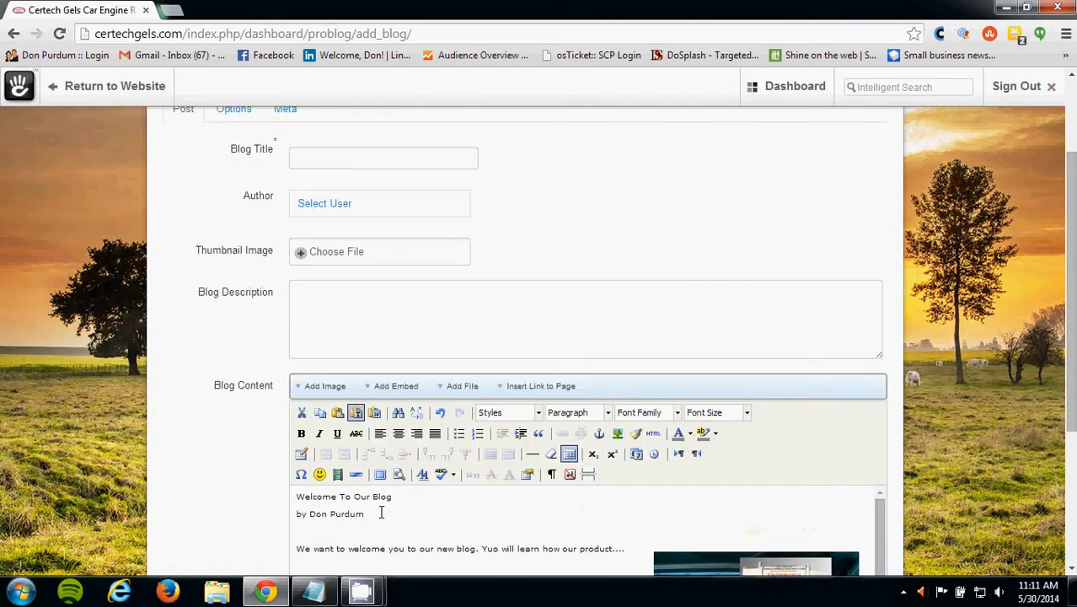
drag(394, 510, 327, 494)
triple_click(328, 496)
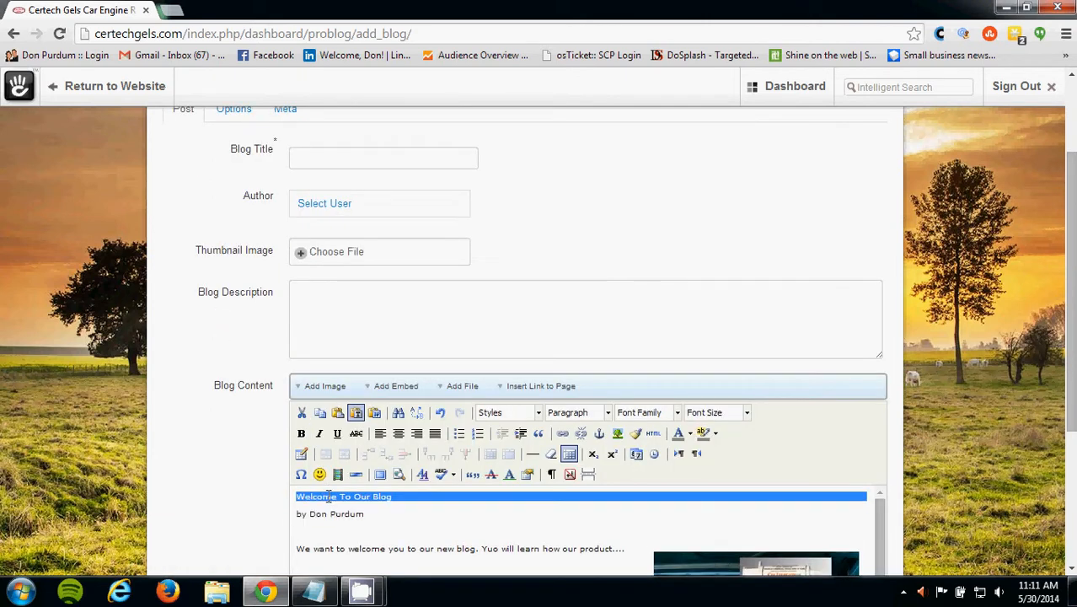
click(393, 499)
drag(393, 499, 295, 496)
key(ctrl+c)
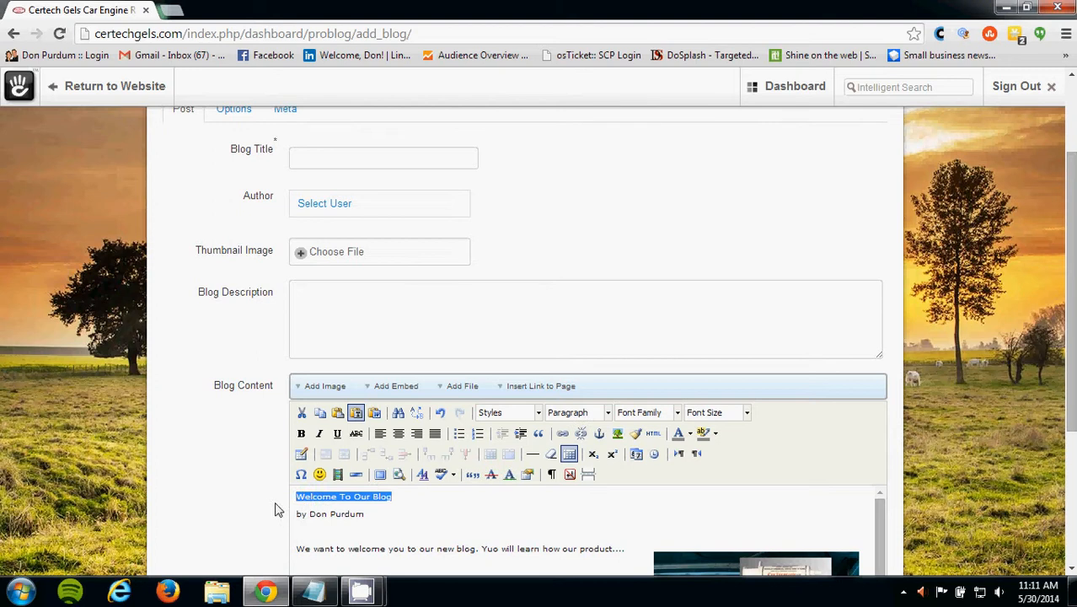
scroll(274, 510, up, 1)
click(319, 239)
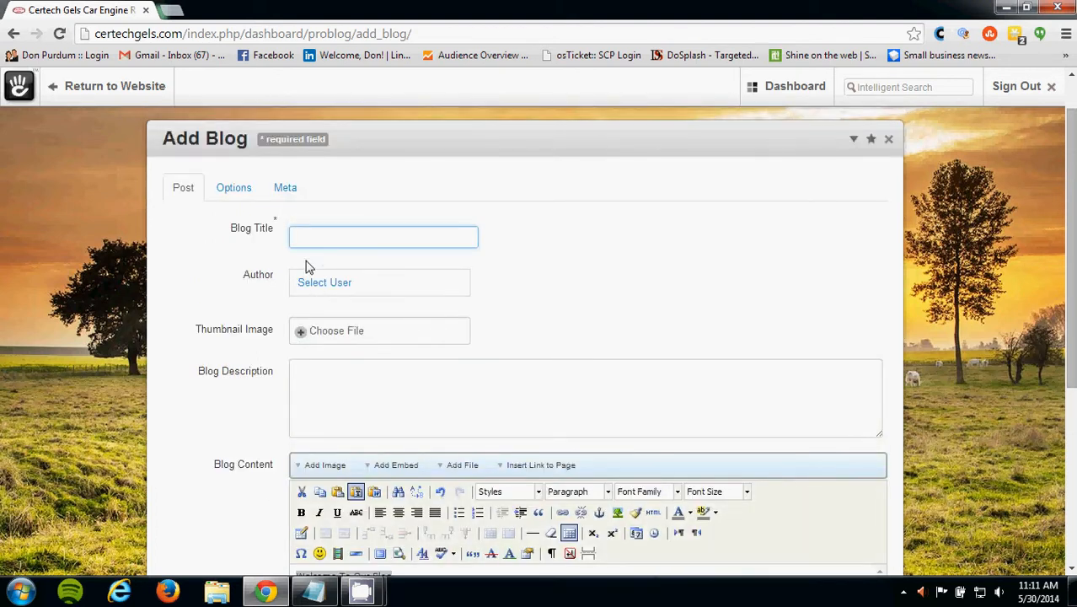
key(ctrl+v)
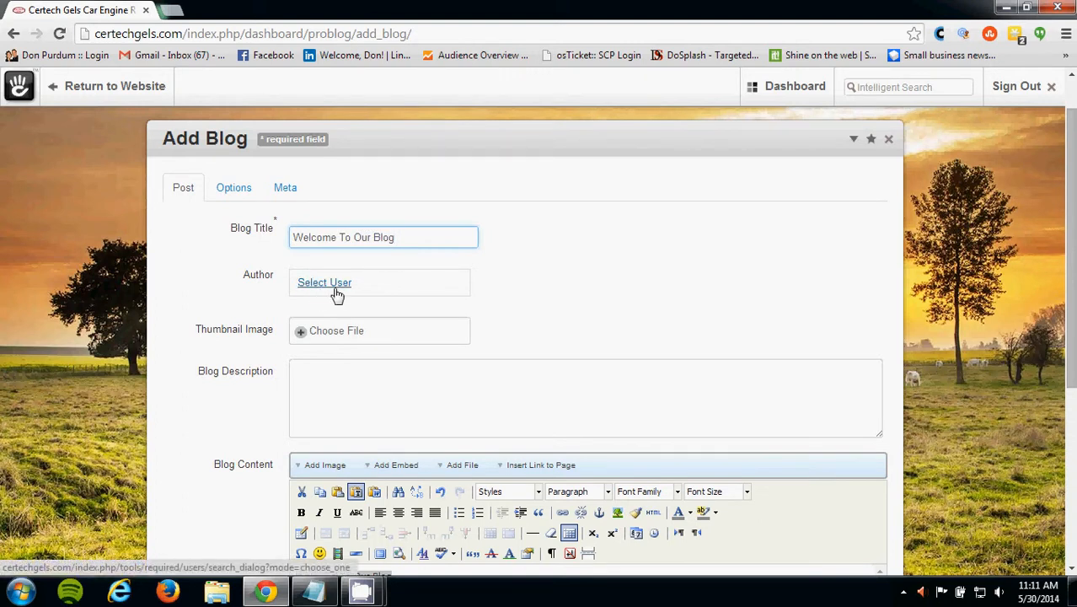
Choose the existing file before-and-after.png as the post's thumbnail image.
click(336, 283)
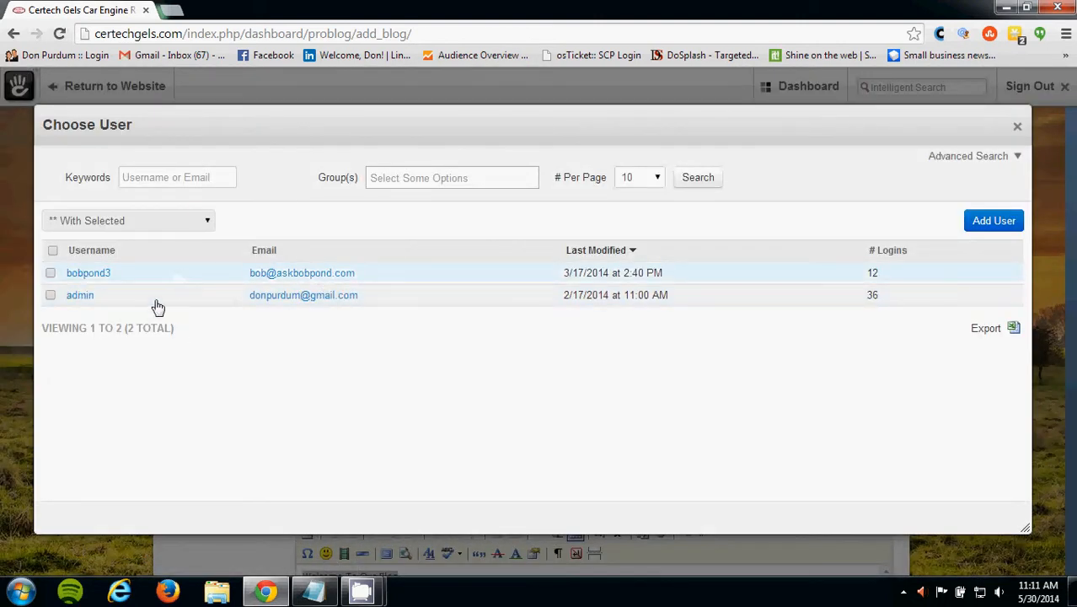
click(1019, 129)
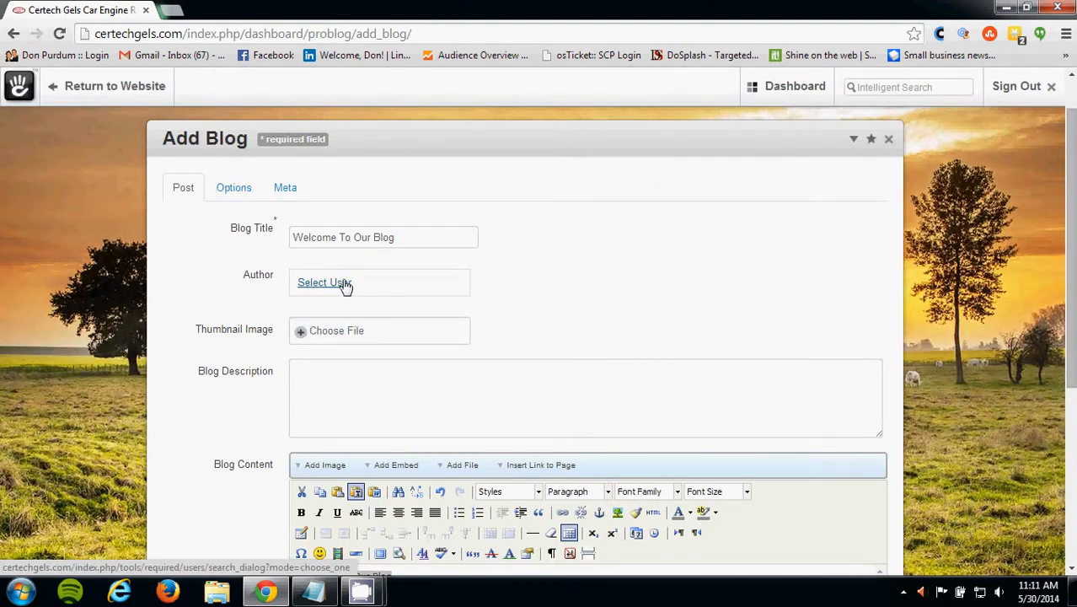
click(331, 335)
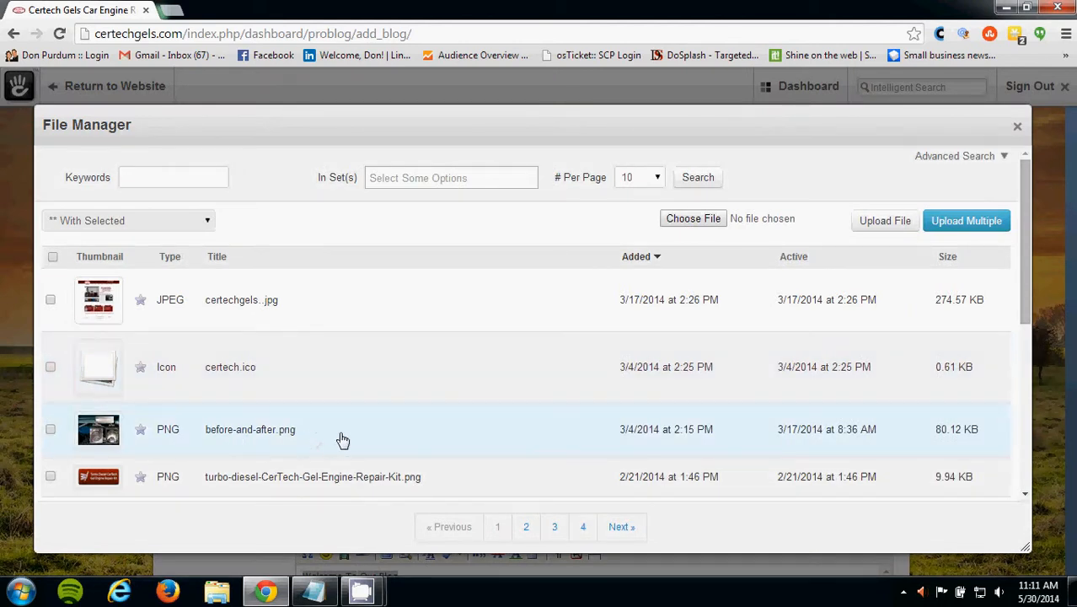
click(346, 433)
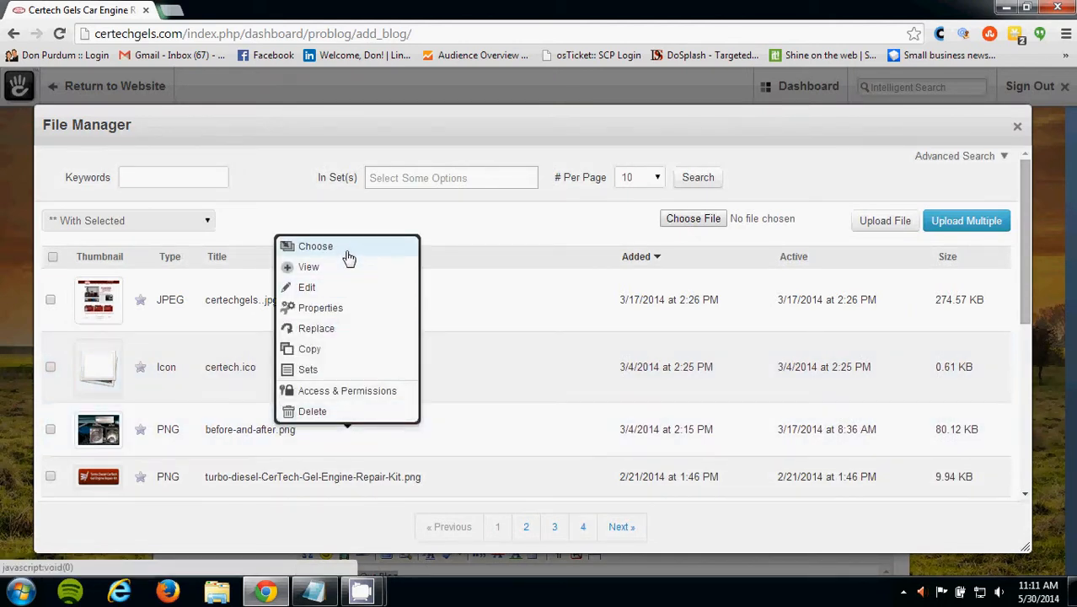
click(349, 244)
Copy the welcome paragraph from the blog content into the Blog Description.
click(426, 394)
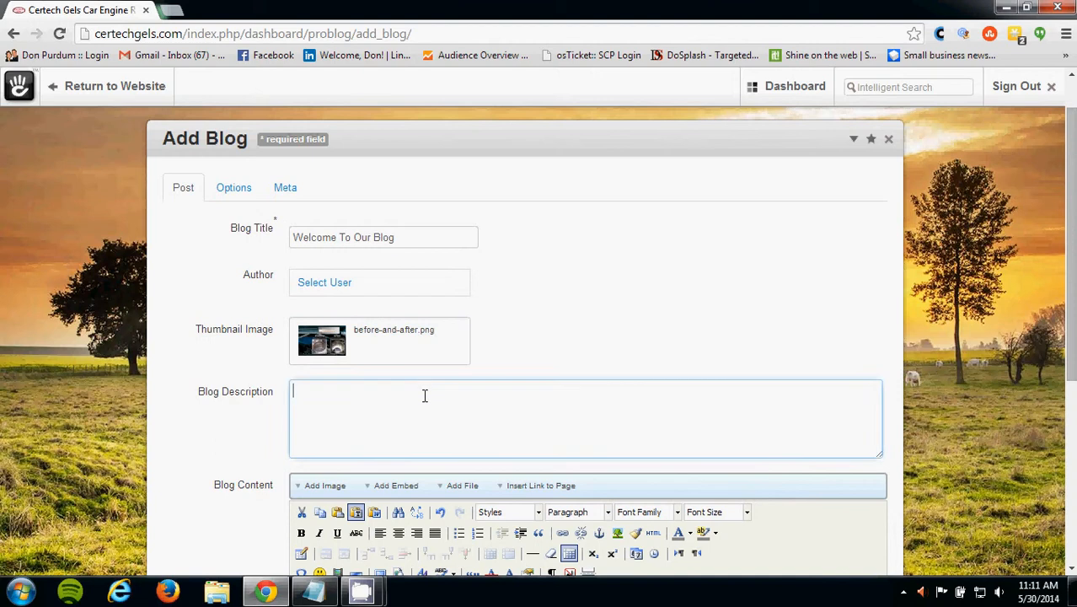
scroll(253, 419, down, 2)
scroll(248, 419, down, 2)
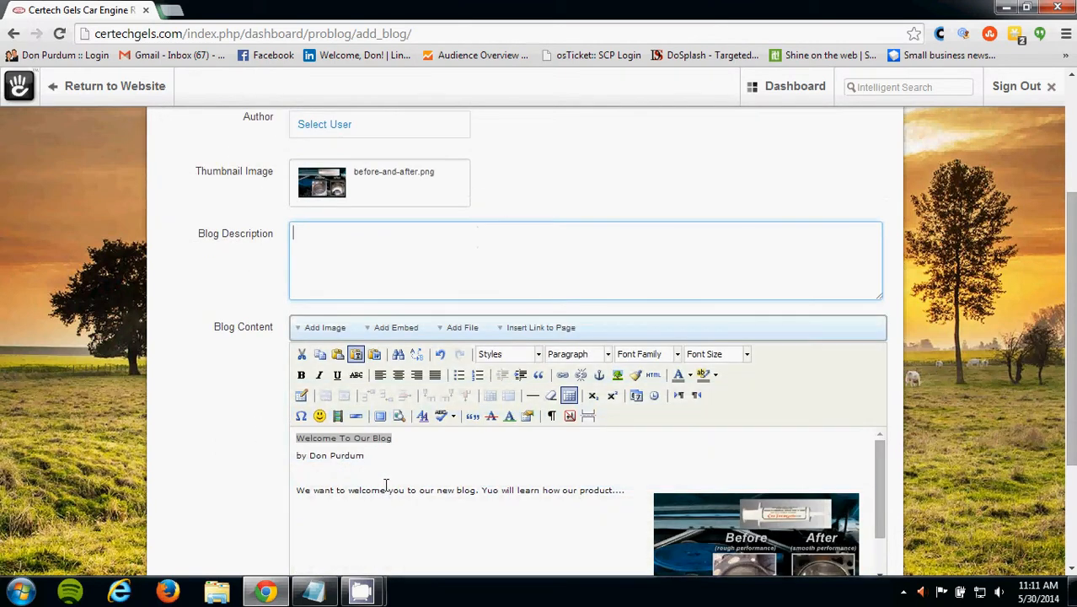
drag(295, 492, 621, 483)
key(ctrl+c)
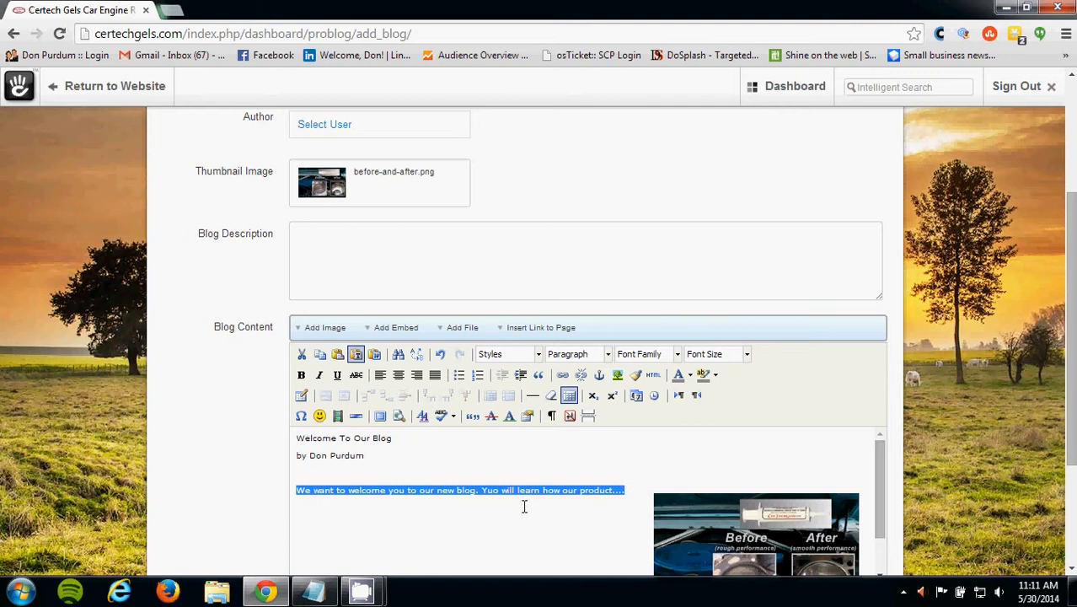
click(637, 273)
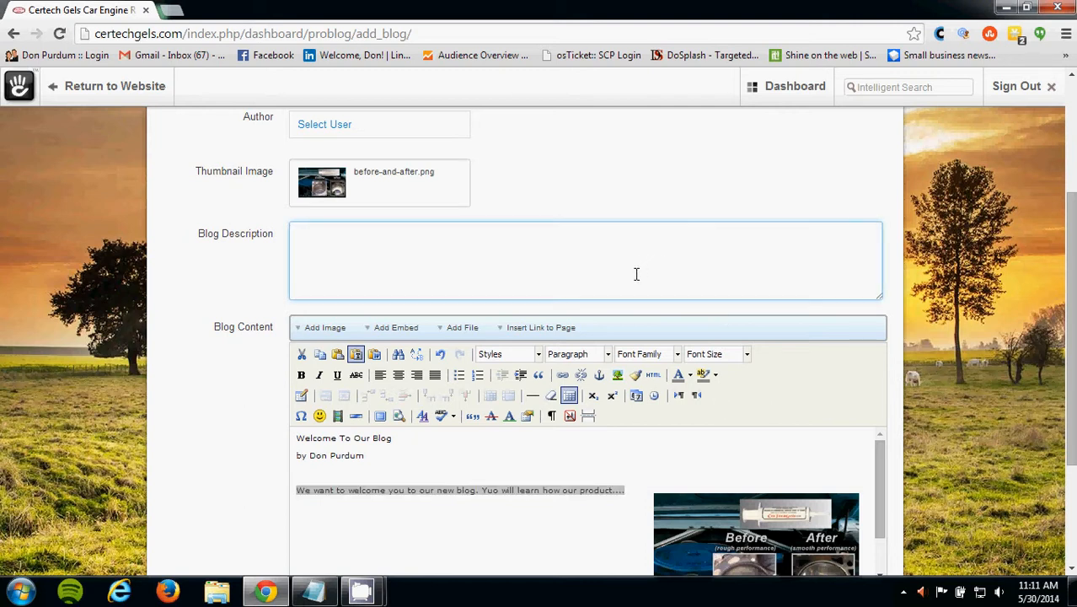
key(ctrl+v)
scroll(636, 274, down, 4)
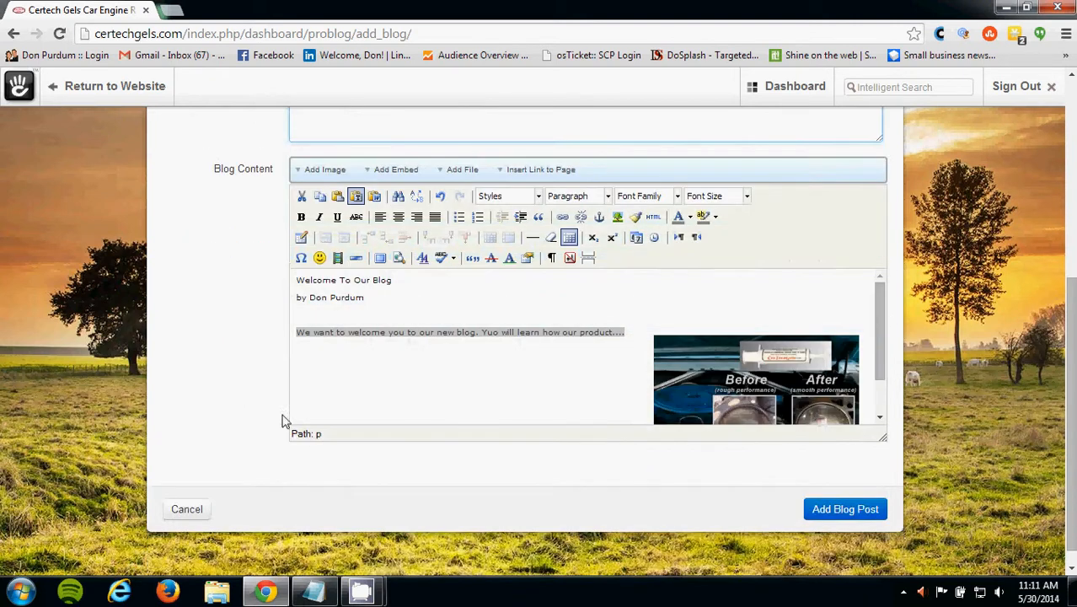
scroll(268, 412, up, 6)
scroll(268, 413, up, 2)
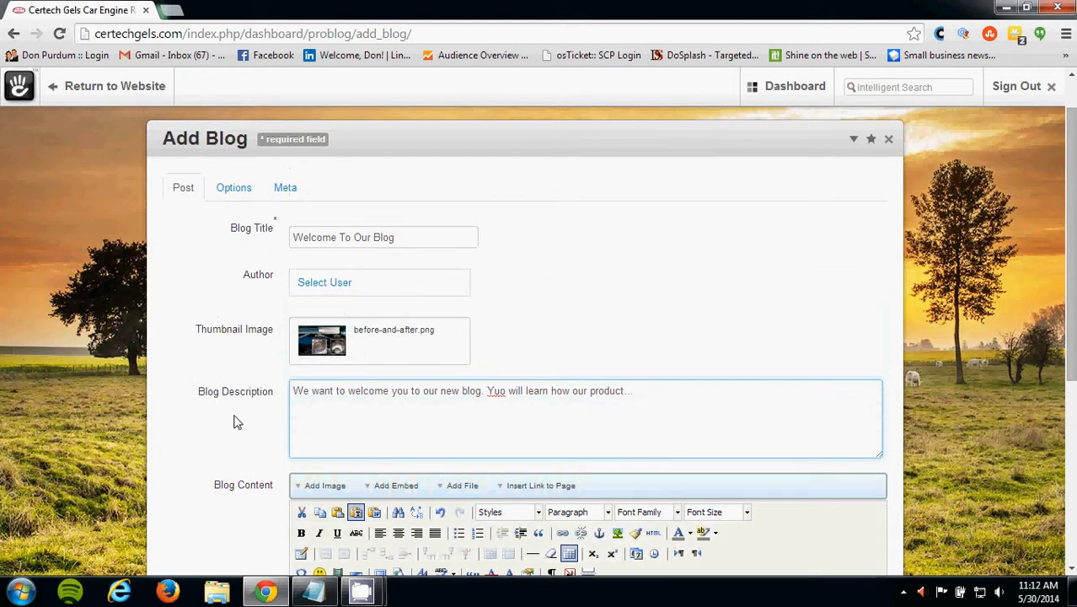
In the post's options, enable Exclude From Nav and scraping content for URL pingbacks.
click(247, 186)
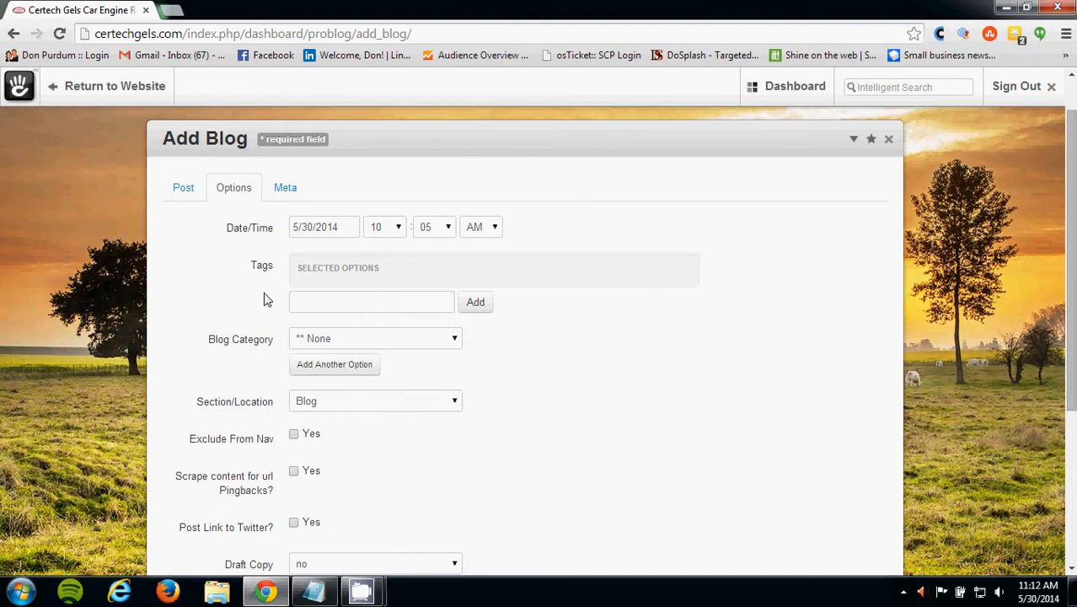
click(303, 340)
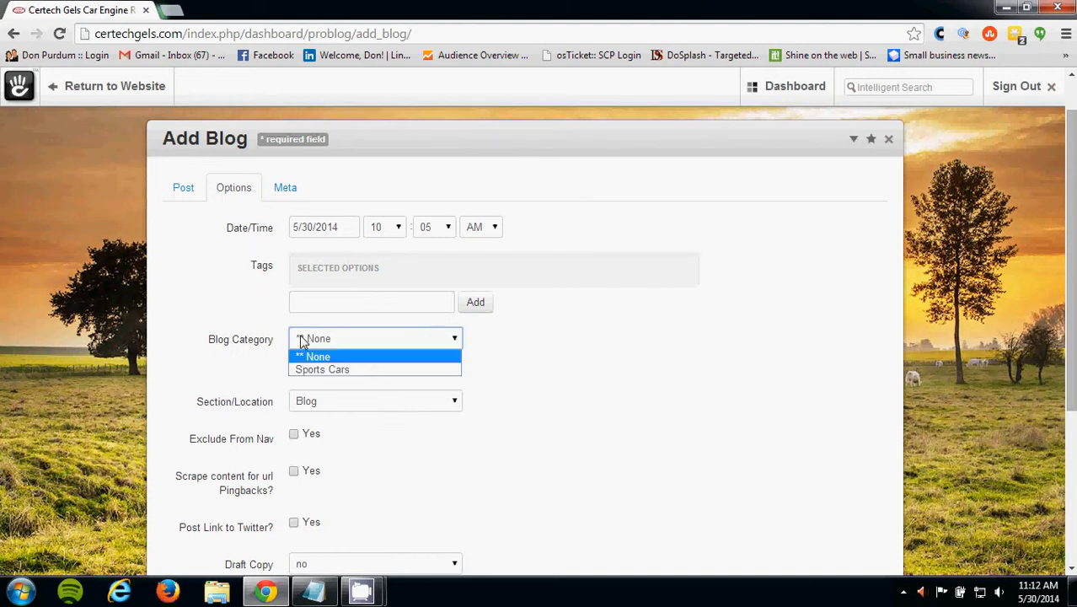
click(177, 371)
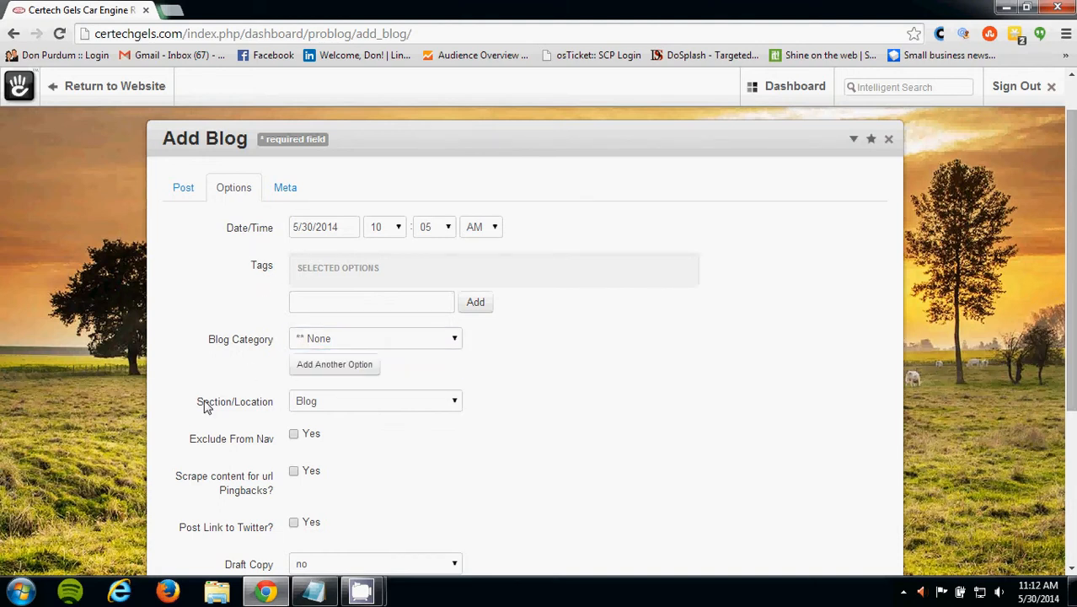
click(294, 435)
scroll(204, 385, down, 1)
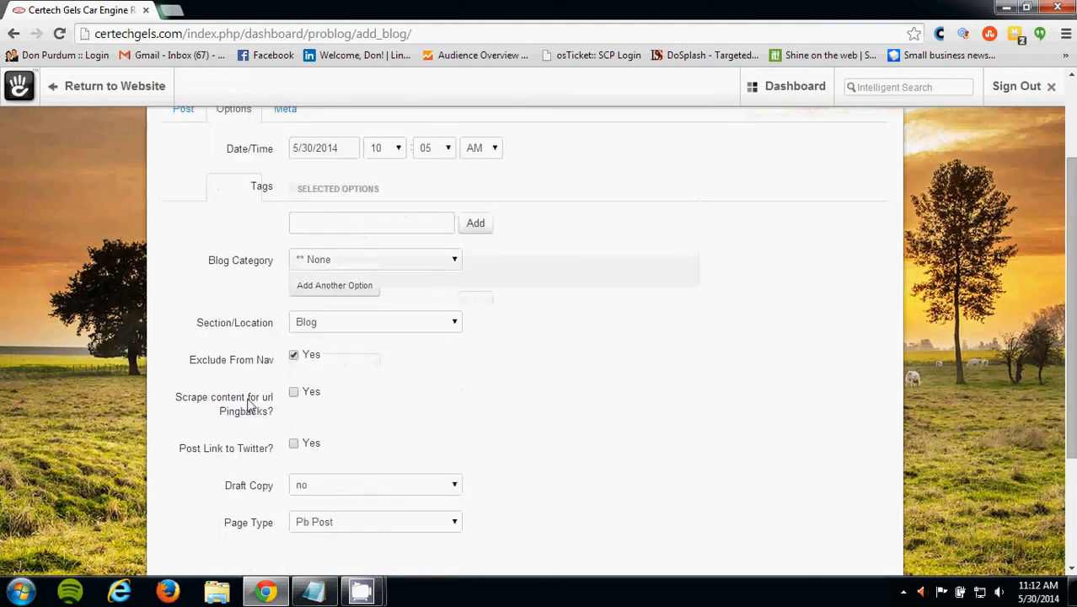
click(295, 393)
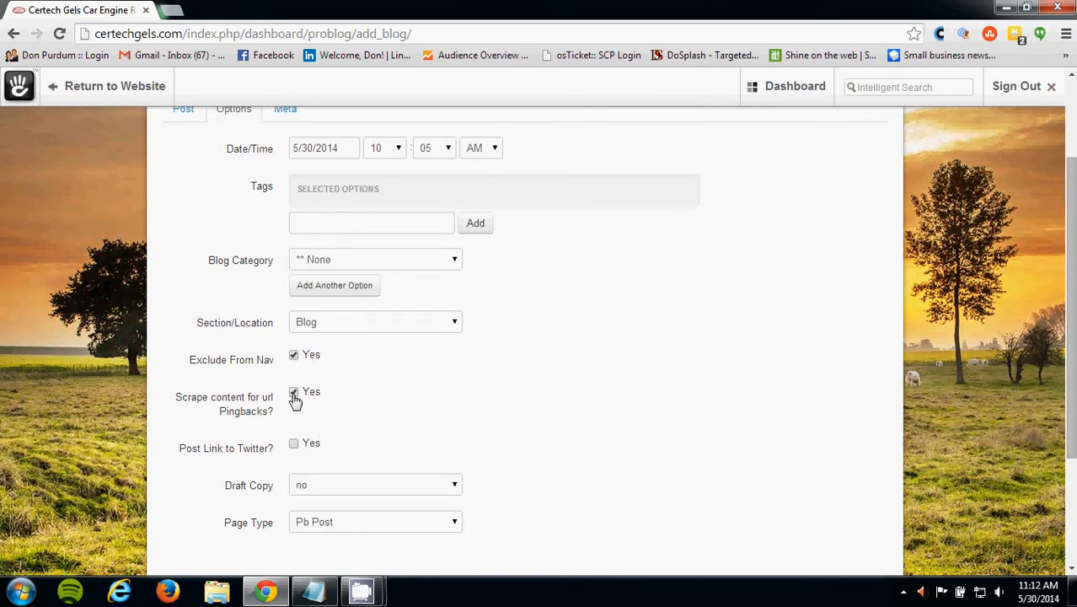
Copy the blog title "Welcome To Our Blog" into the post's Meta Title.
scroll(287, 400, up, 2)
click(286, 237)
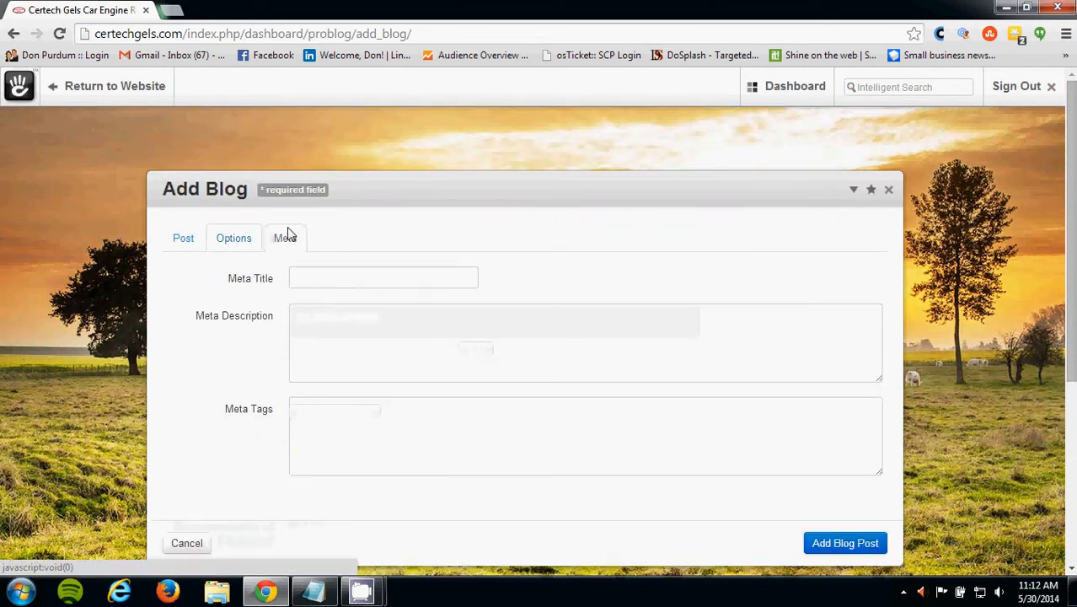
click(305, 274)
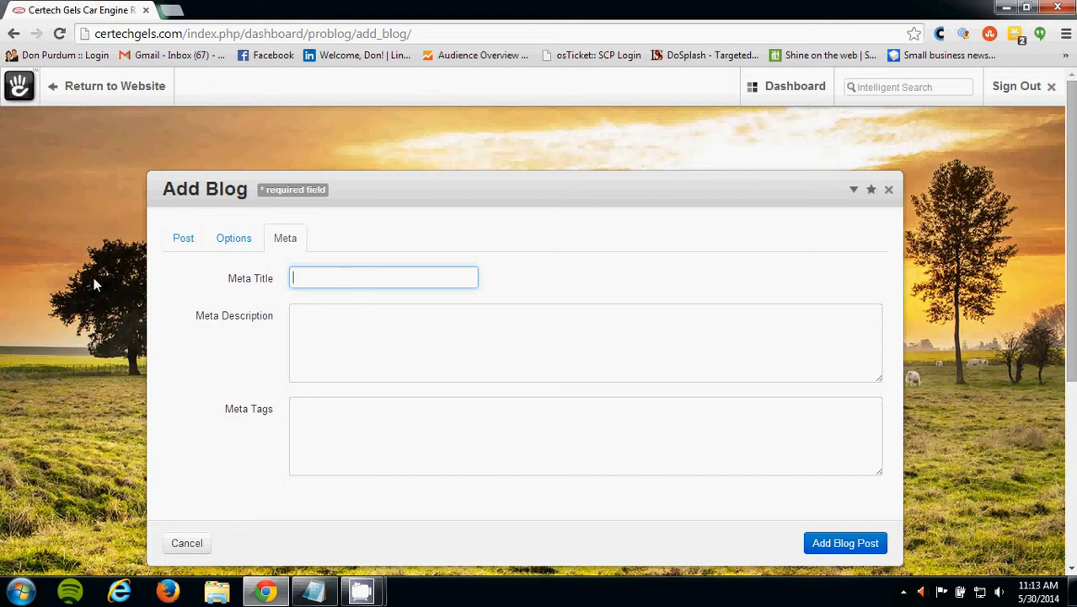
click(177, 237)
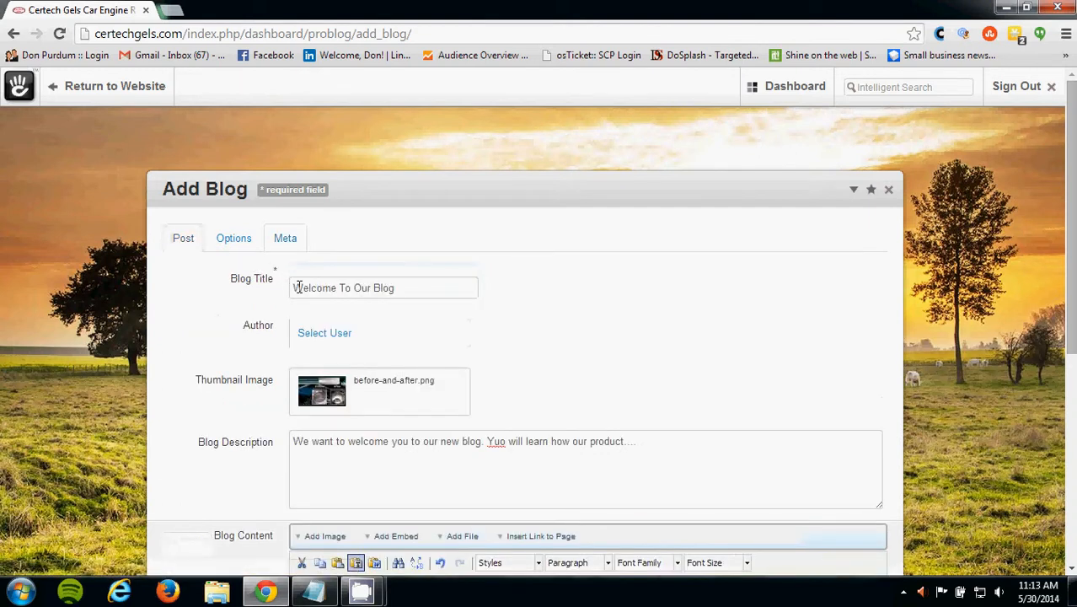
double_click(297, 287)
click(298, 286)
key(ctrl+c)
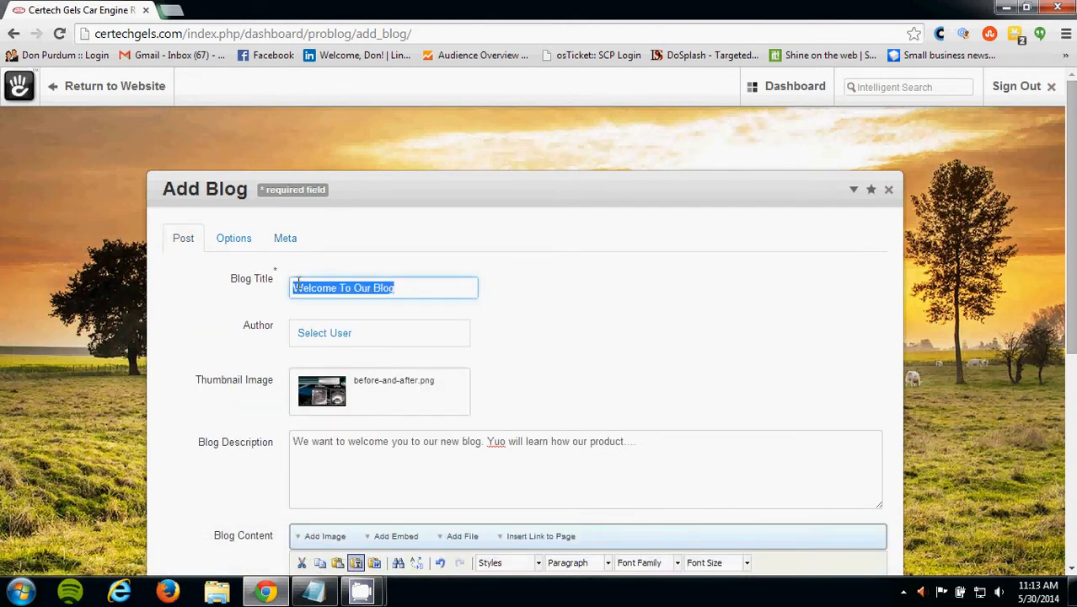
click(283, 241)
click(325, 276)
key(ctrl+v)
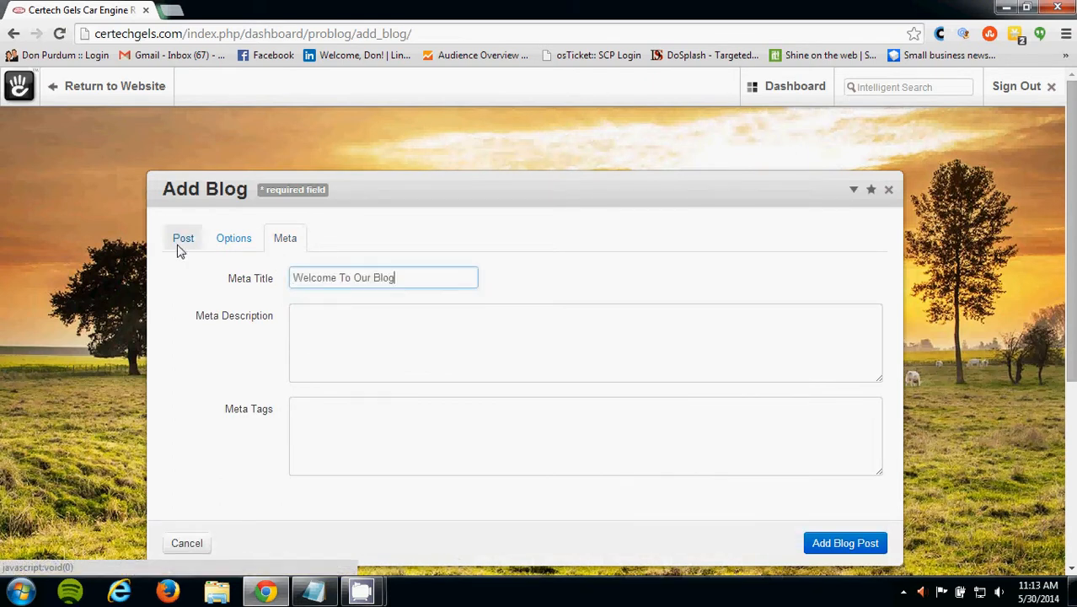
Add the blog post and open the new Welcome To Our Blog entry in a separate browser tab.
click(843, 546)
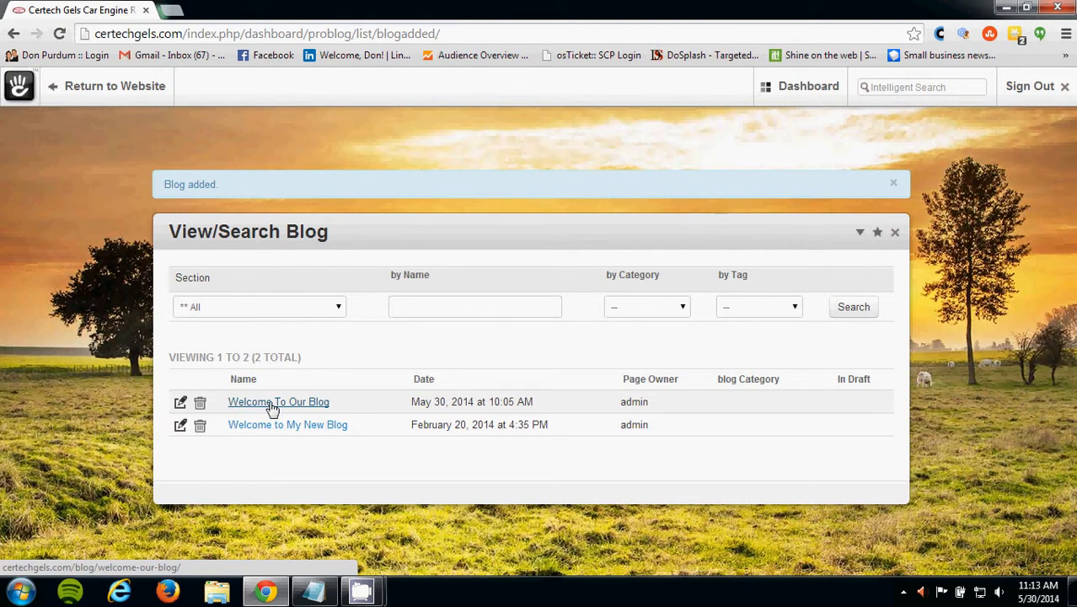
right_click(271, 408)
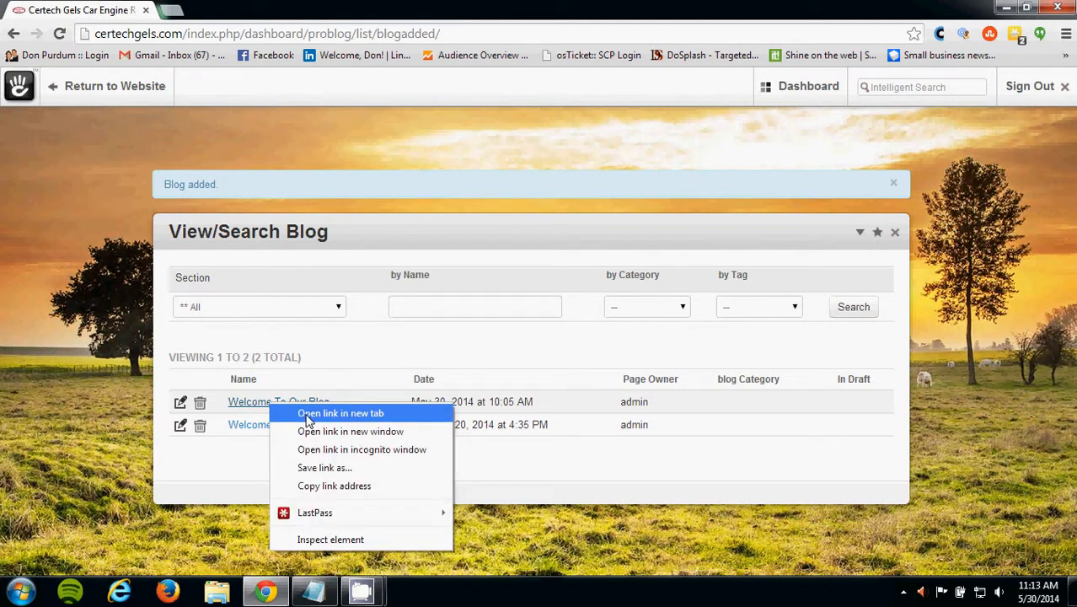
click(307, 414)
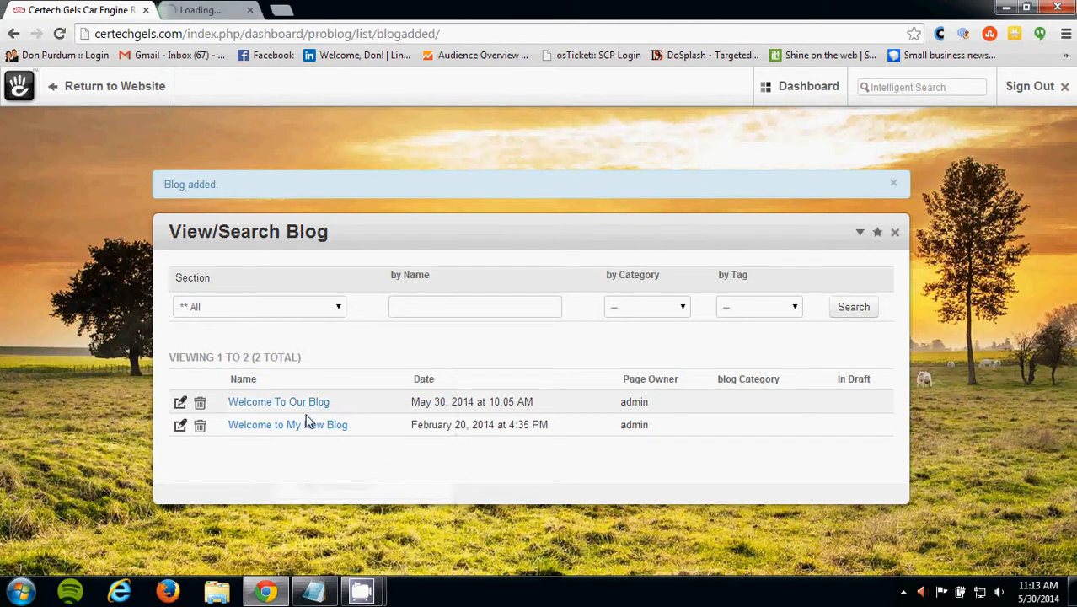
View the published Welcome To Our Blog post and check its title and description in the website's Blog listing.
click(232, 8)
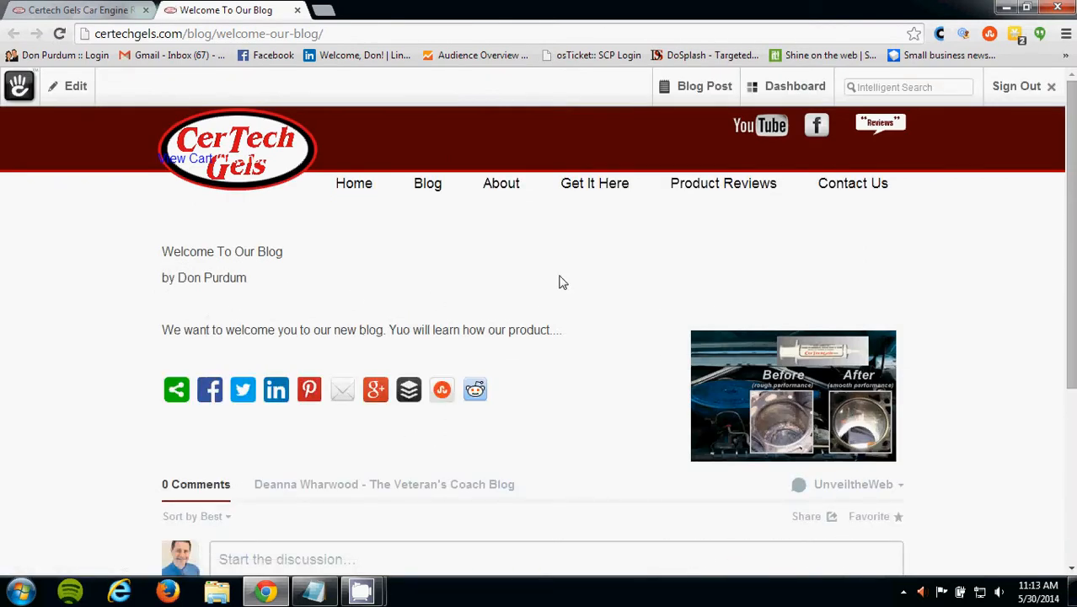
click(428, 186)
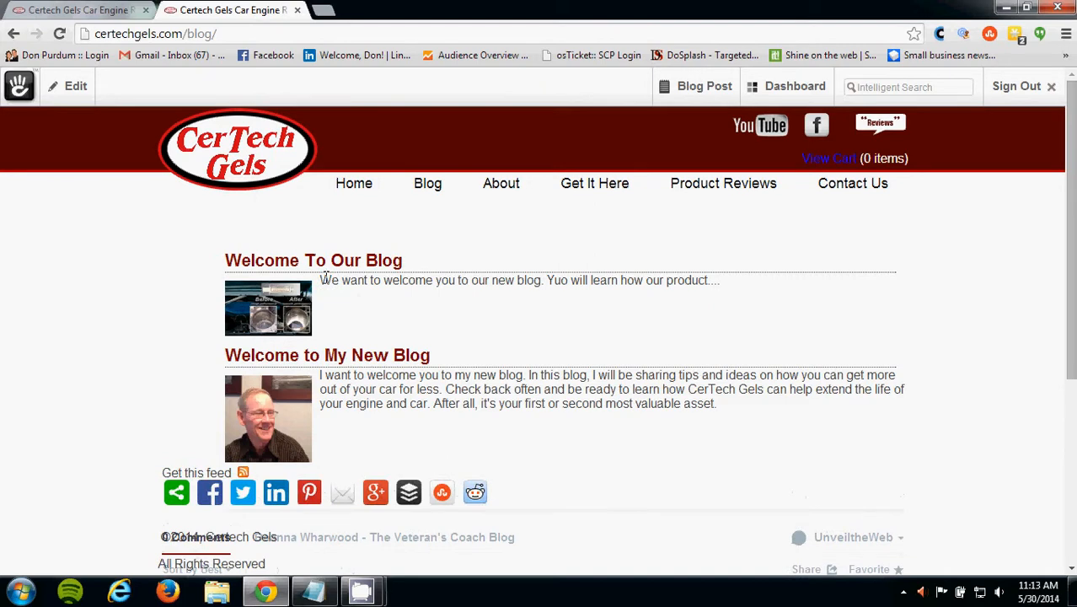
drag(428, 260, 207, 256)
click(206, 256)
drag(321, 281, 691, 280)
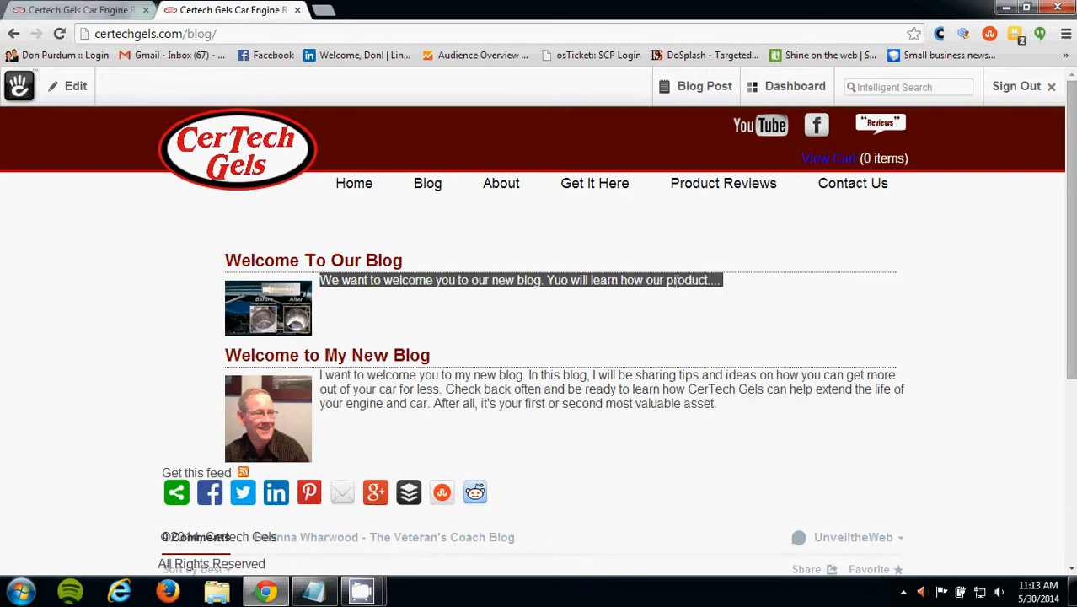
scroll(562, 270, down, 3)
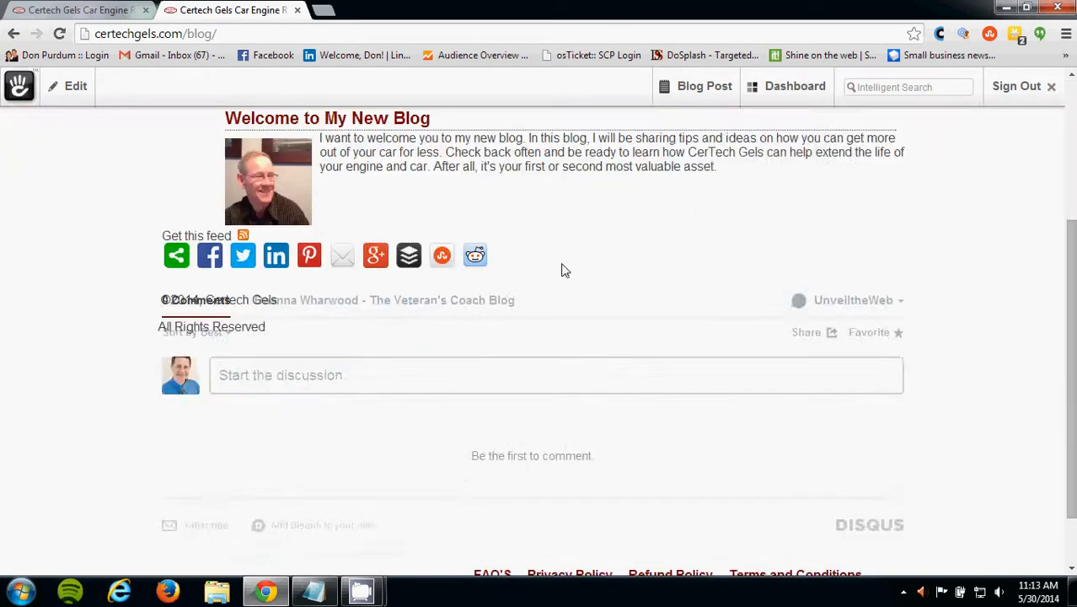
scroll(563, 270, up, 3)
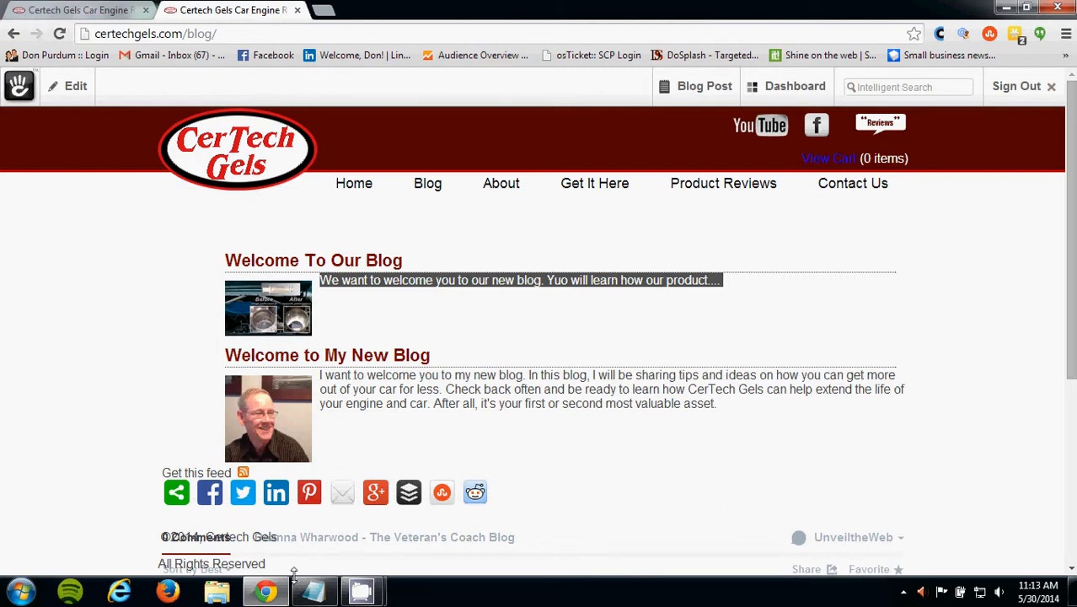
mouse_move(371, 591)
click(358, 530)
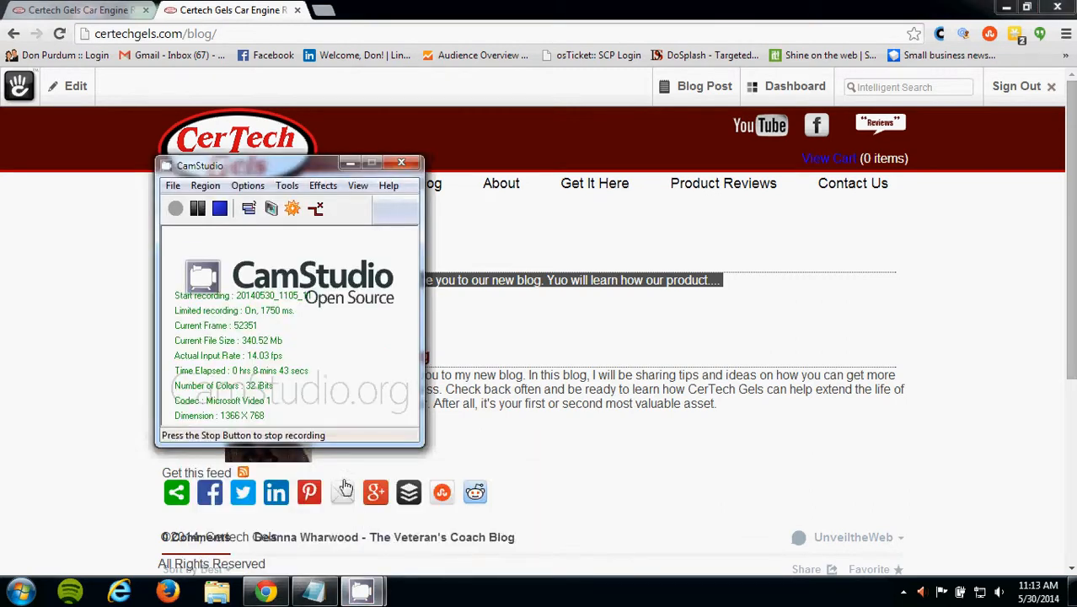